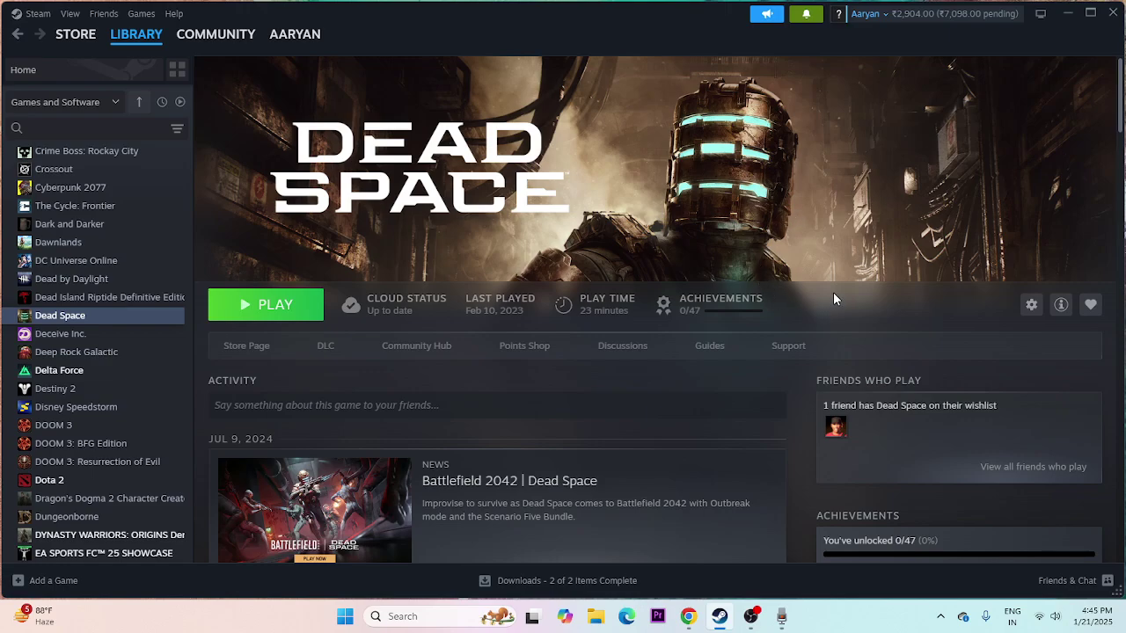
Step: Open the Start menu's power options, then dismiss them
{"action": "left_click", "coordinate": [346, 617]}
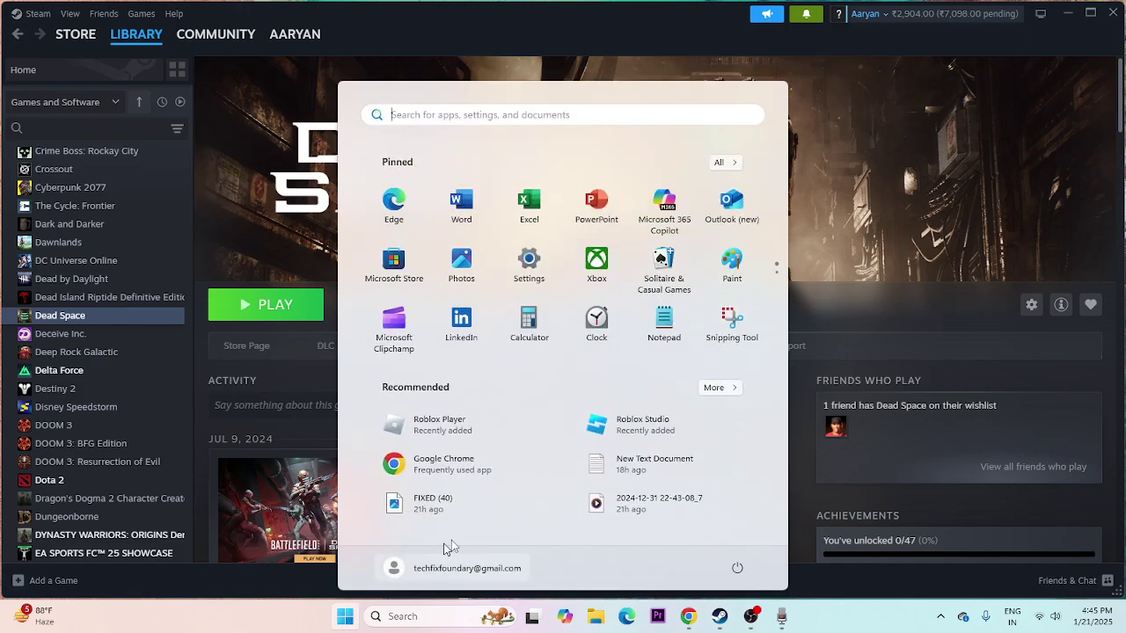
{"action": "left_click", "coordinate": [737, 568]}
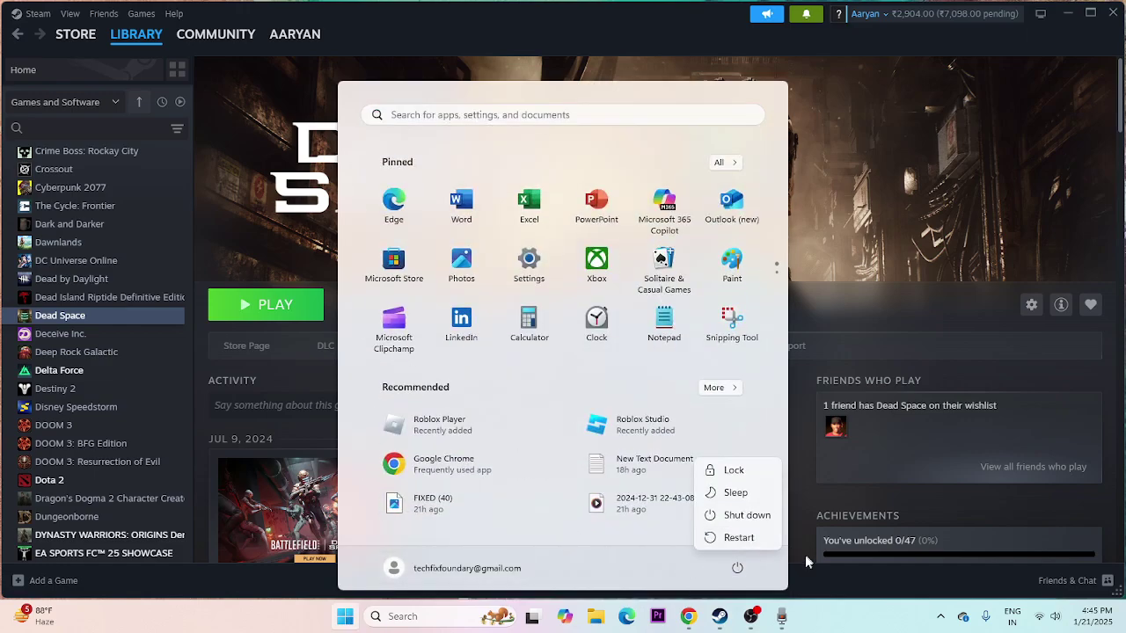
{"action": "left_click", "coordinate": [820, 616]}
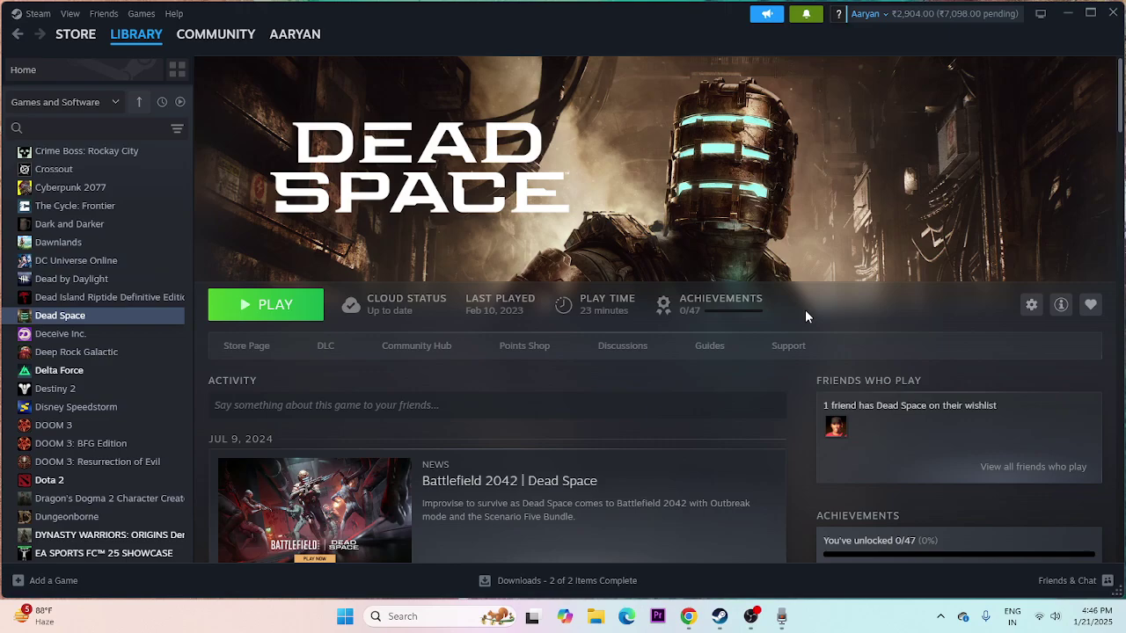
Step: Check Dead Space's installed files in its Steam properties, then close Steam
{"action": "right_click", "coordinate": [82, 318]}
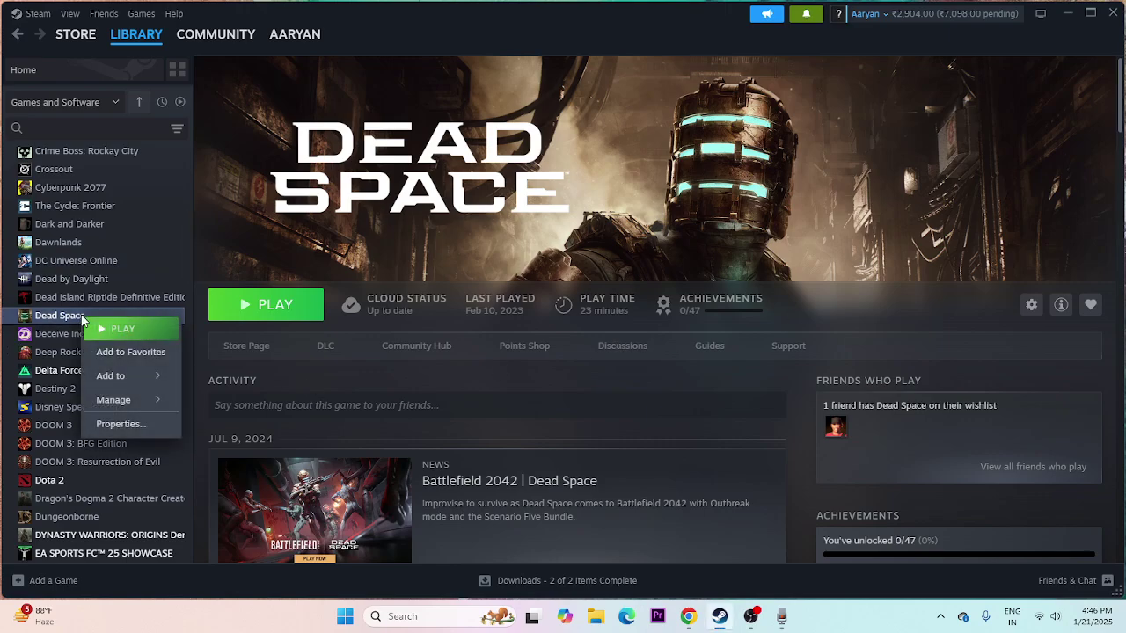
{"action": "left_click", "coordinate": [115, 424]}
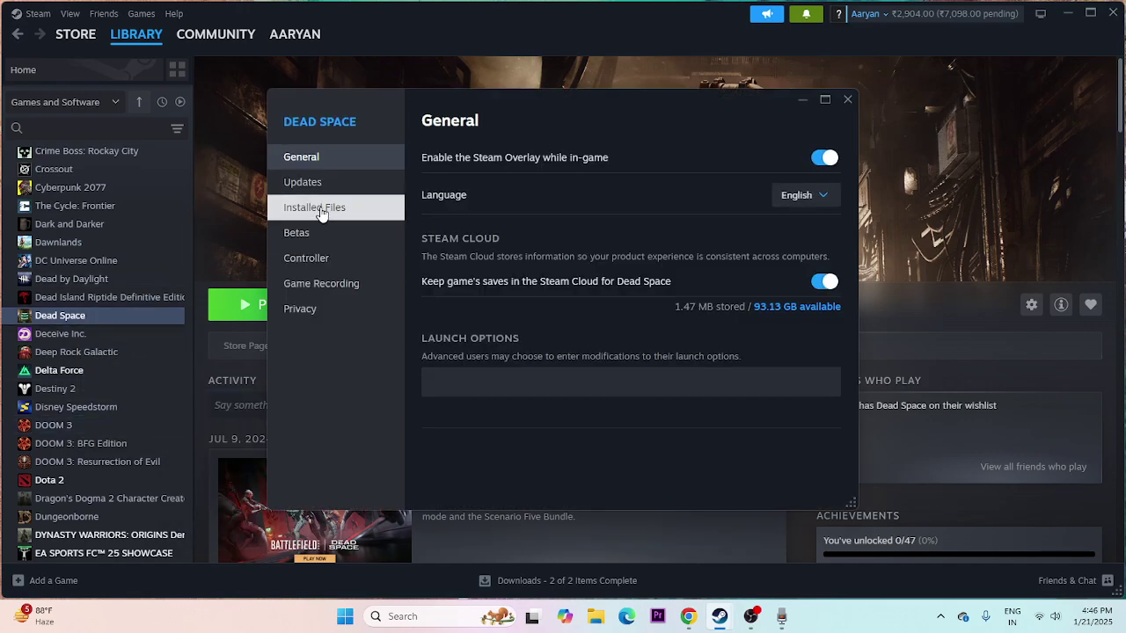
{"action": "left_click", "coordinate": [318, 208]}
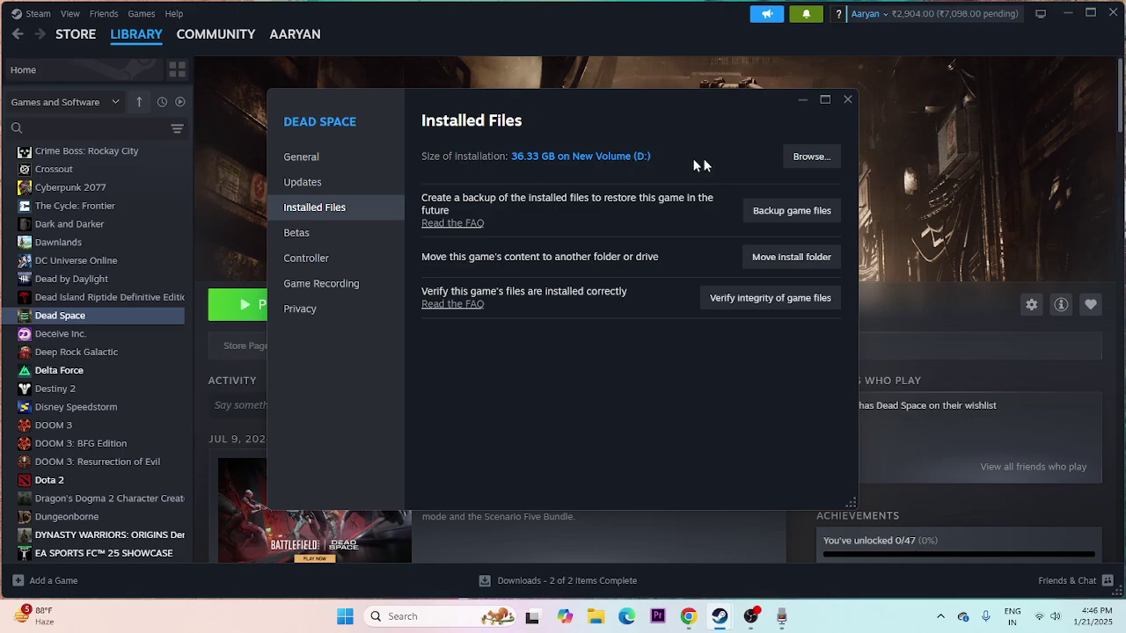
{"action": "left_click", "coordinate": [847, 102]}
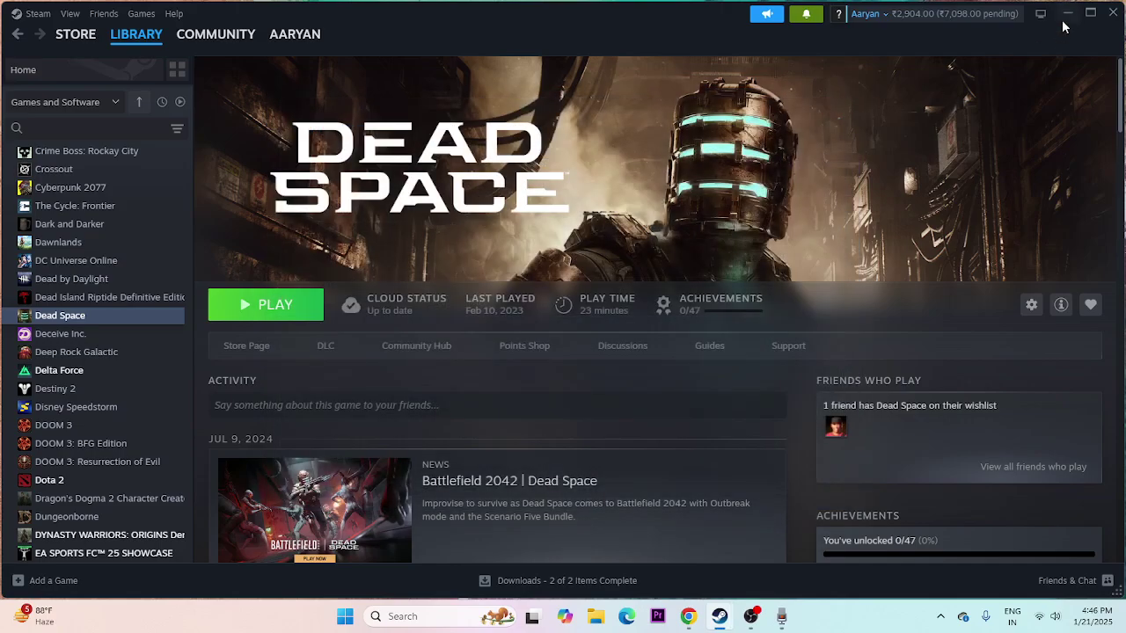
{"action": "left_click", "coordinate": [1113, 13]}
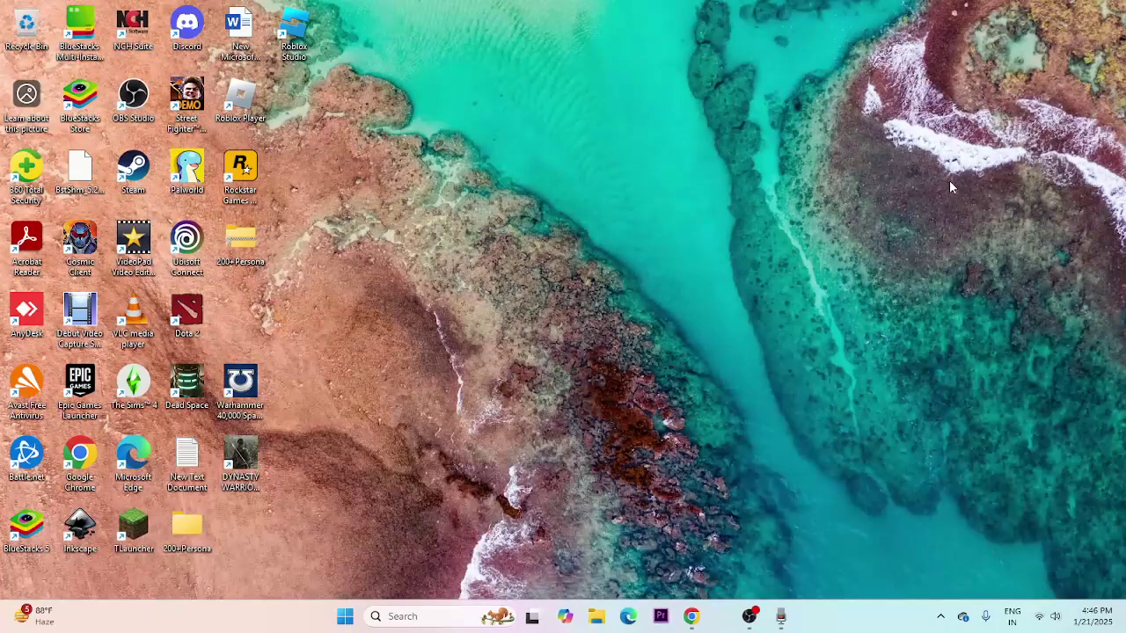
Step: Browse File Explorer to D:\SteamLibrary\steamapps\common\Dead Space (2023) and select the game application
{"action": "left_click", "coordinate": [610, 616]}
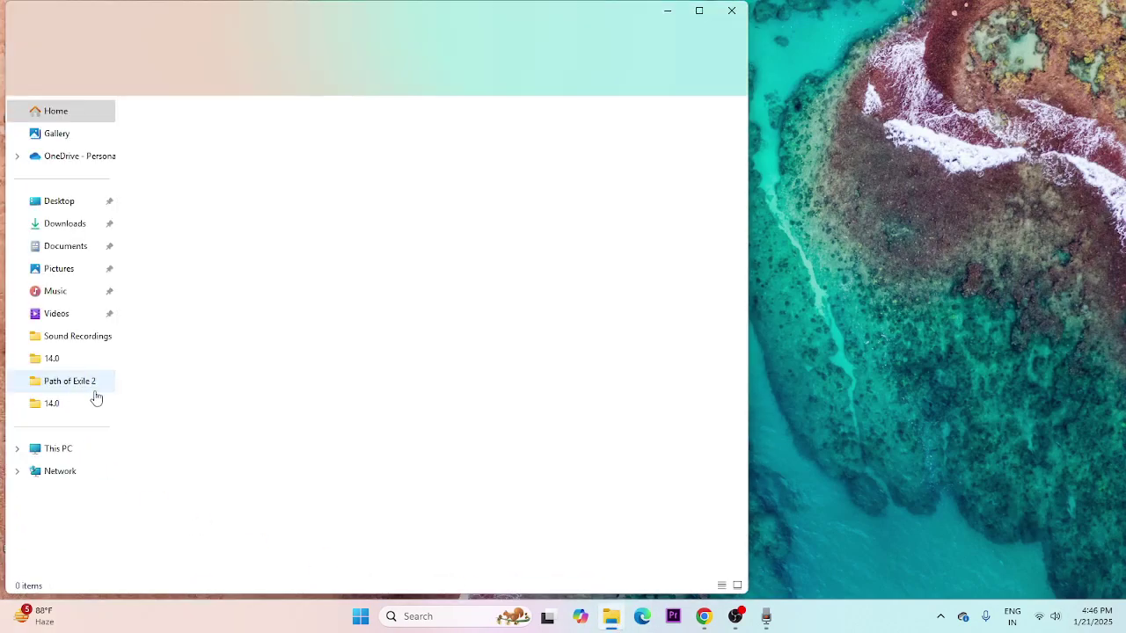
{"action": "left_click", "coordinate": [69, 449]}
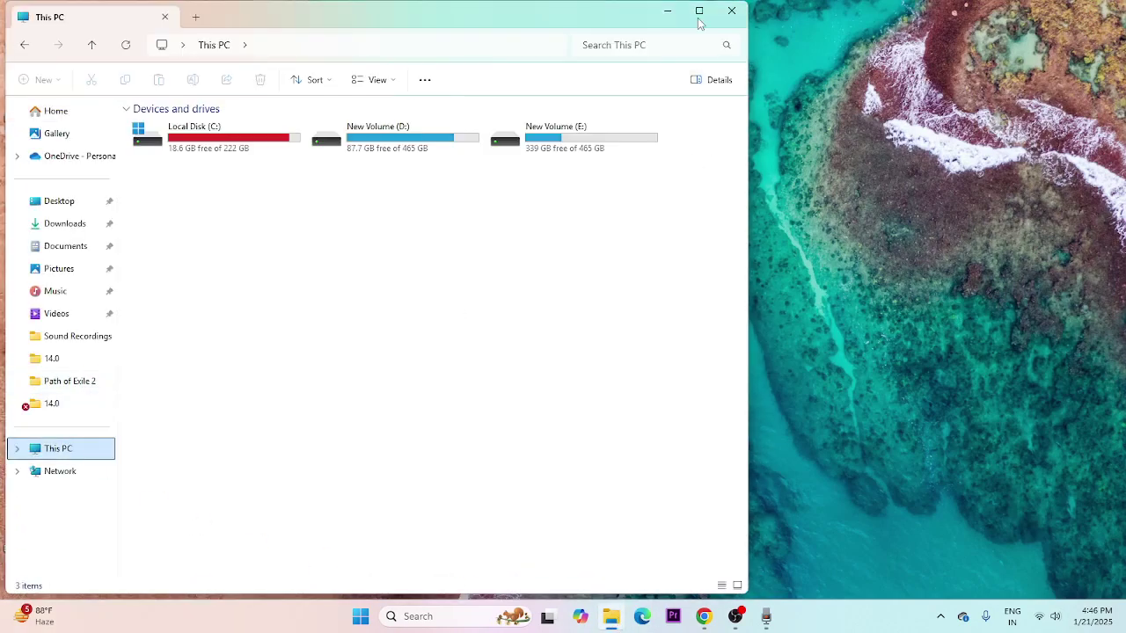
{"action": "left_click", "coordinate": [699, 11]}
{"action": "double_click", "coordinate": [376, 135]}
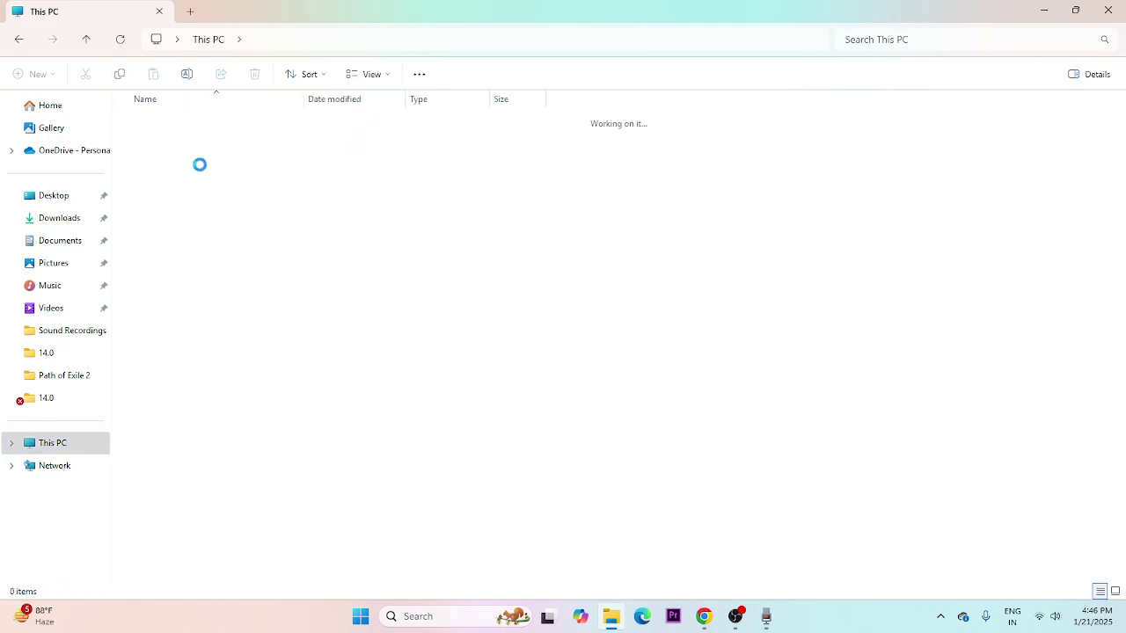
{"action": "left_click", "coordinate": [180, 162]}
{"action": "double_click", "coordinate": [172, 182]}
{"action": "double_click", "coordinate": [176, 124]}
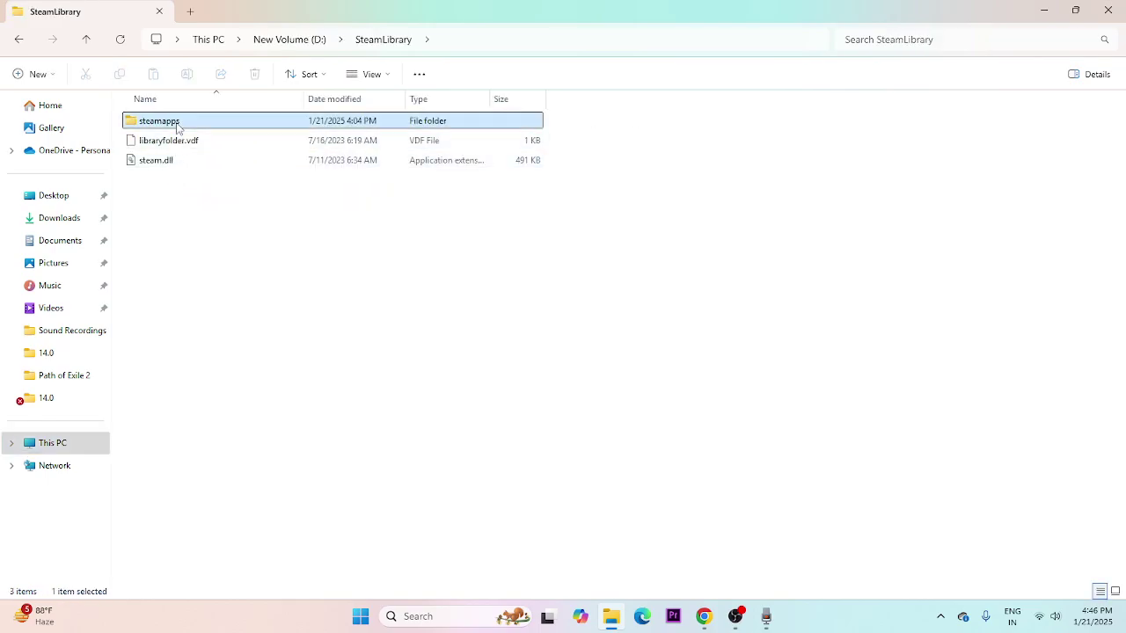
{"action": "double_click", "coordinate": [171, 124]}
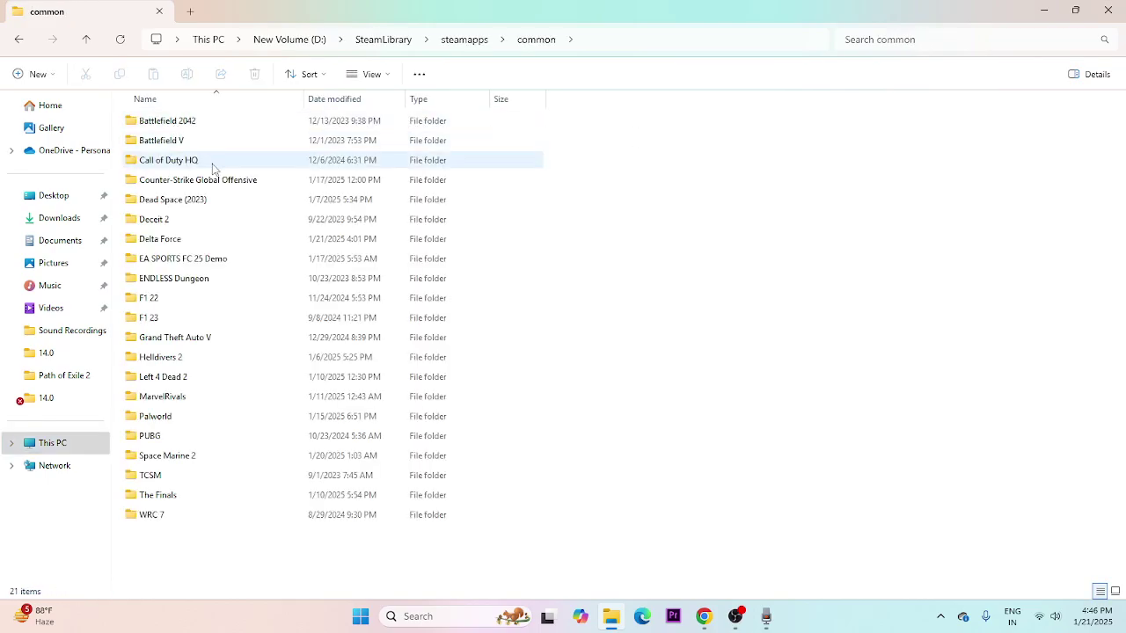
{"action": "left_click", "coordinate": [165, 204]}
{"action": "double_click", "coordinate": [164, 204]}
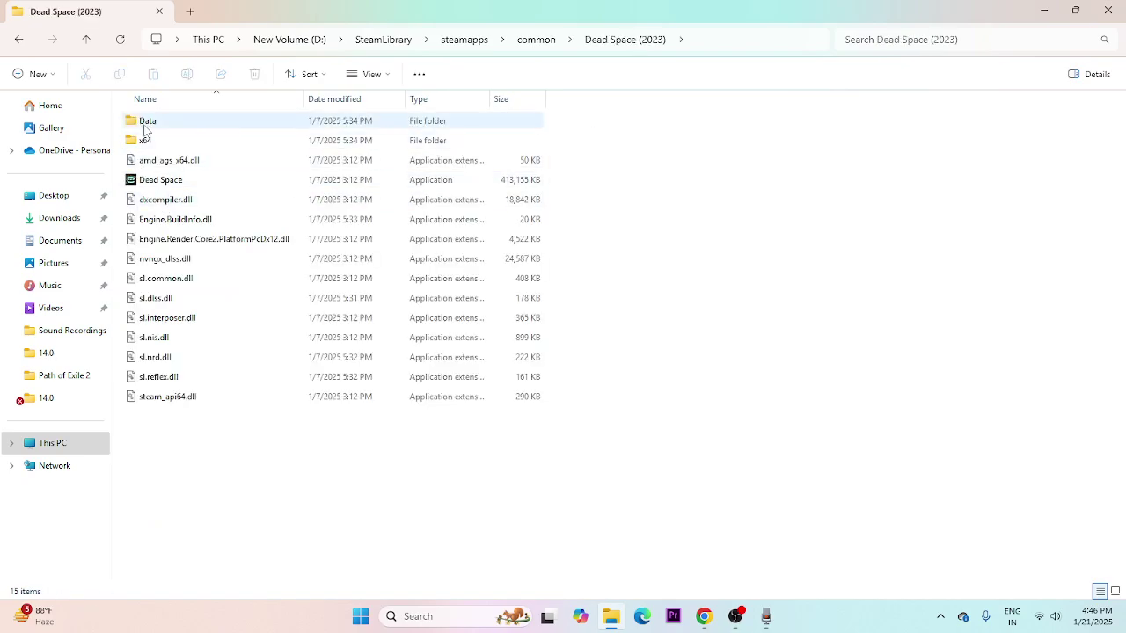
{"action": "left_click", "coordinate": [162, 182]}
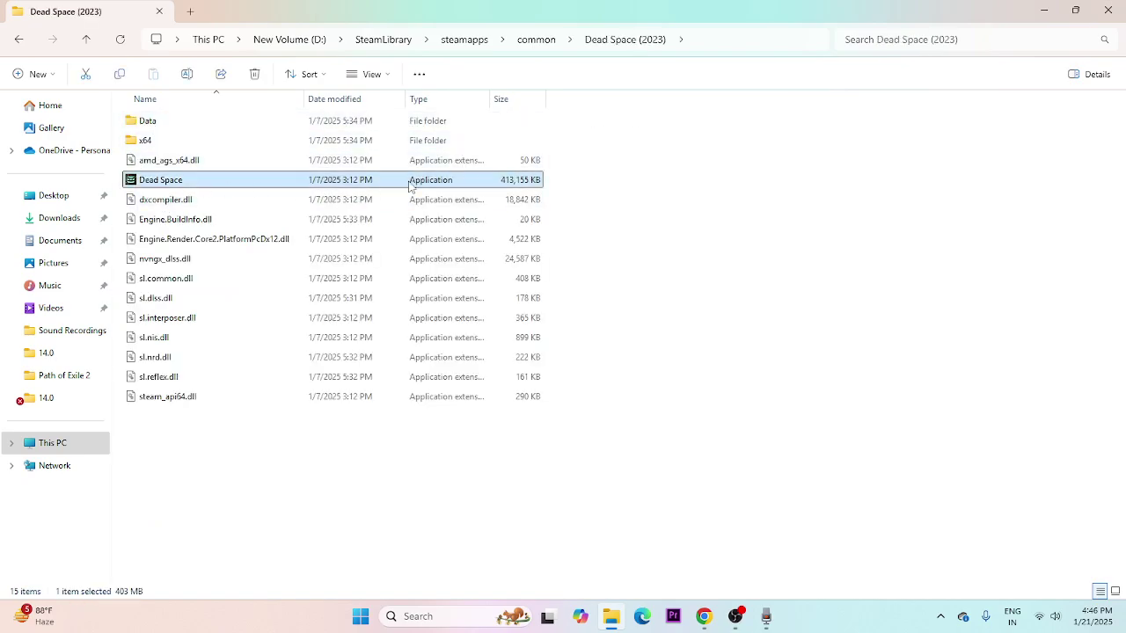
Step: Set Dead Space.exe to always run as administrator in its Compatibility properties
{"action": "right_click", "coordinate": [500, 185]}
{"action": "left_click", "coordinate": [570, 473]}
{"action": "left_click", "coordinate": [543, 522]}
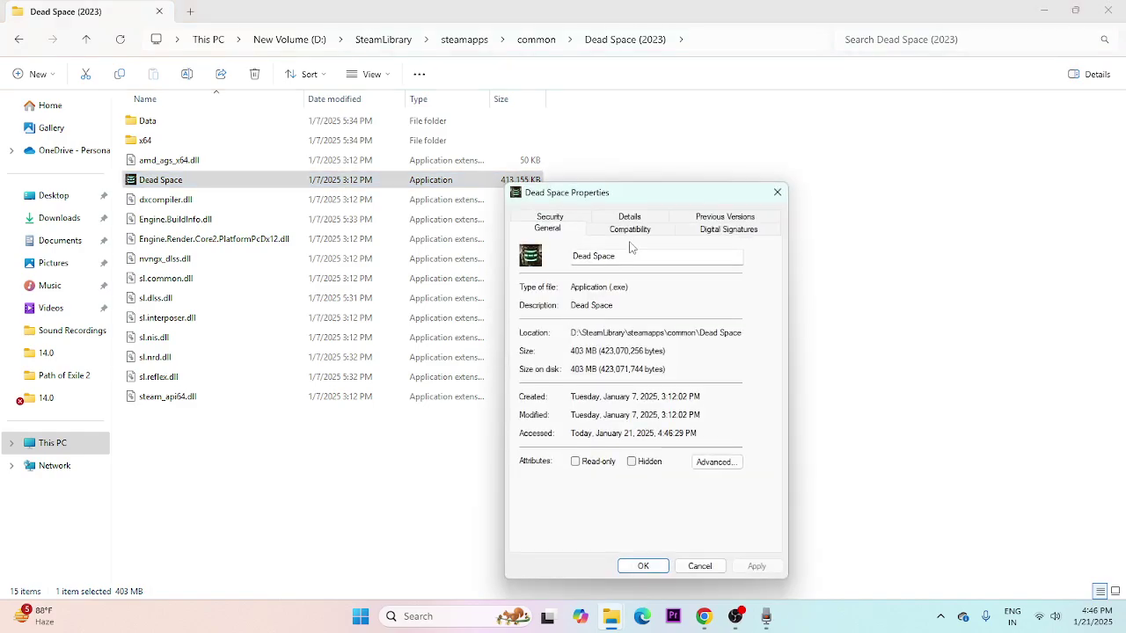
{"action": "left_click", "coordinate": [630, 230]}
{"action": "left_click", "coordinate": [537, 453]}
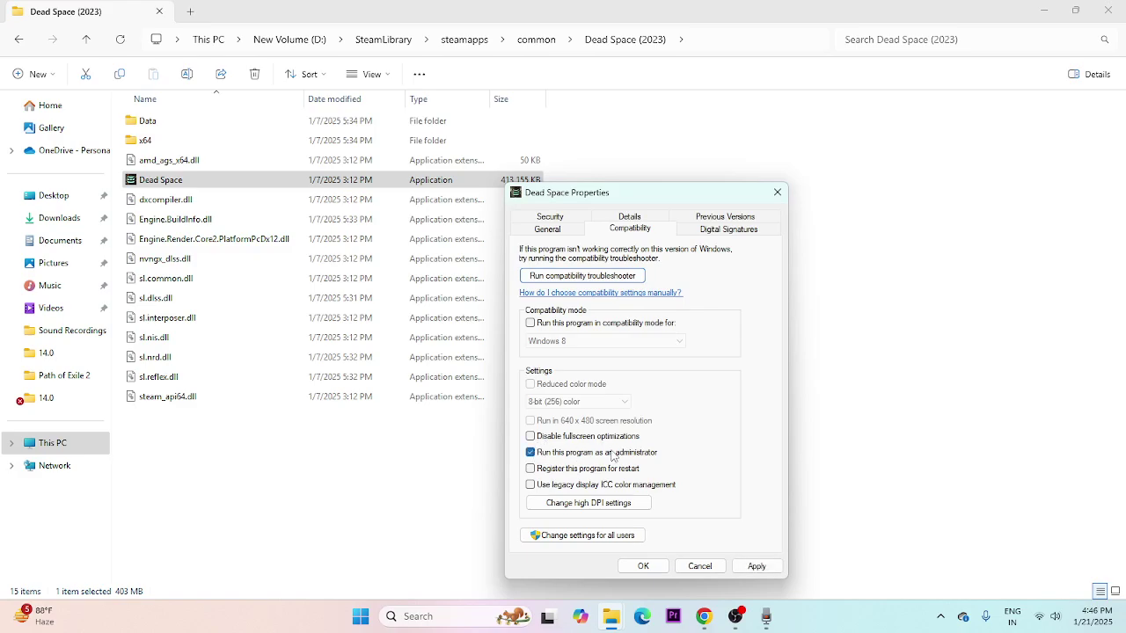
{"action": "left_click", "coordinate": [754, 565]}
Step: Enable Windows 8 compatibility mode for Dead Space.exe, apply, and close the dialog
{"action": "left_click", "coordinate": [546, 324]}
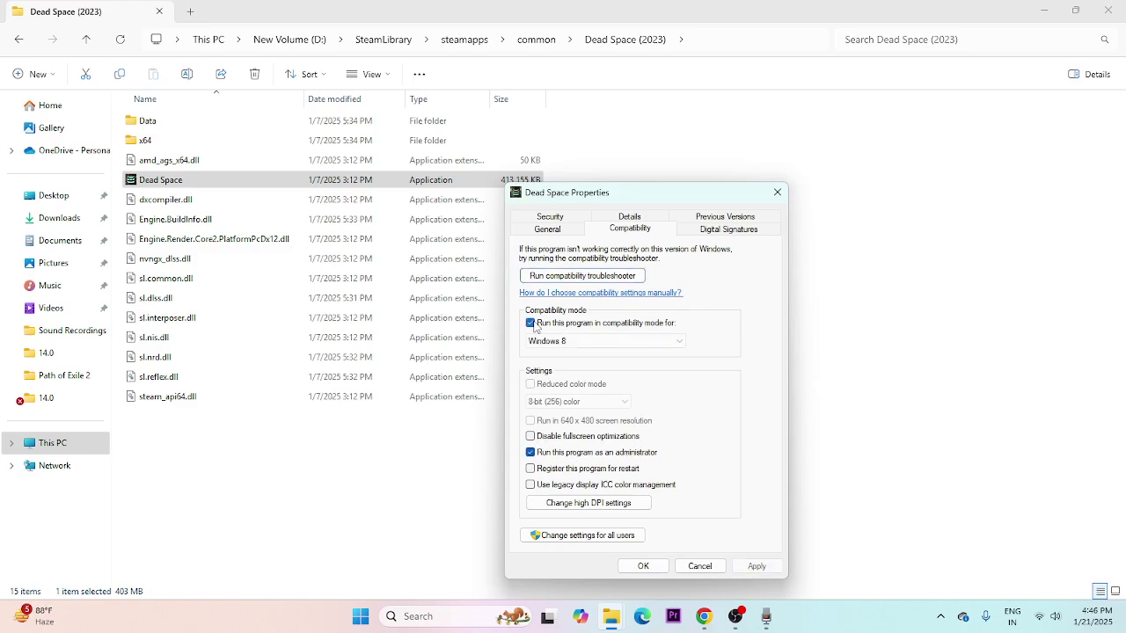
{"action": "left_click", "coordinate": [605, 341]}
{"action": "left_click", "coordinate": [570, 381]}
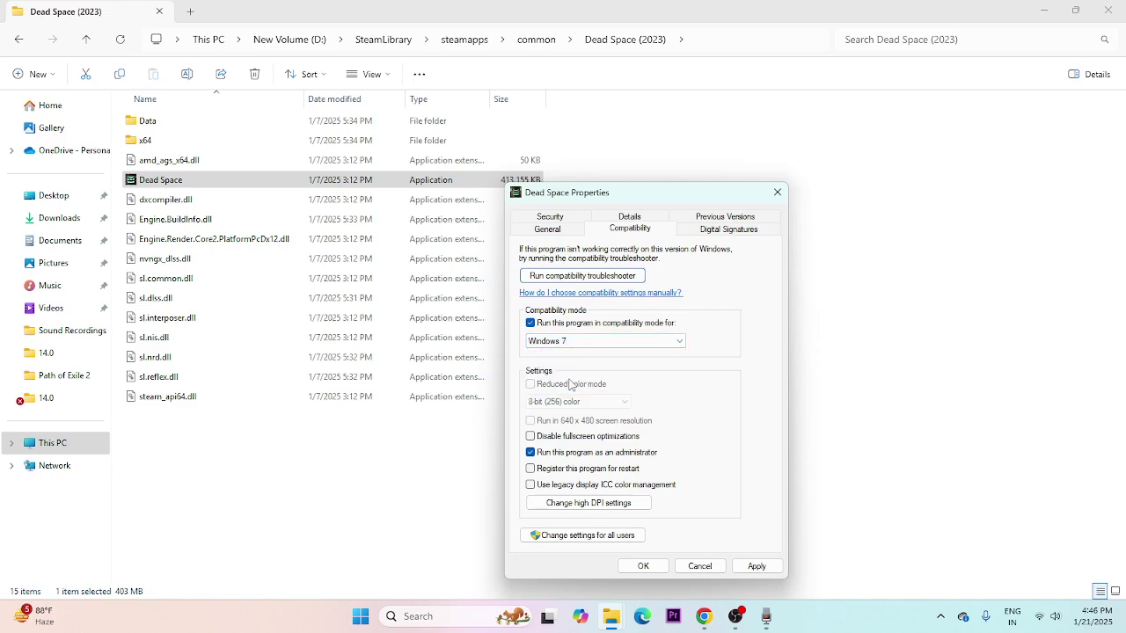
{"action": "left_click", "coordinate": [572, 341]}
{"action": "left_click", "coordinate": [572, 391]}
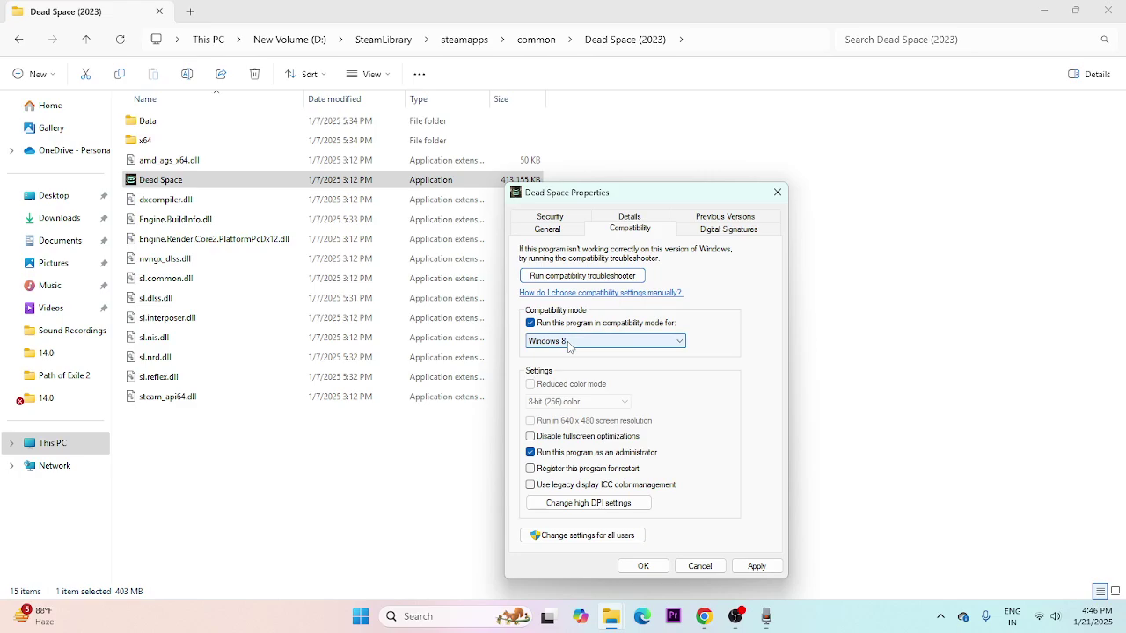
{"action": "left_click", "coordinate": [756, 565]}
{"action": "left_click", "coordinate": [643, 566]}
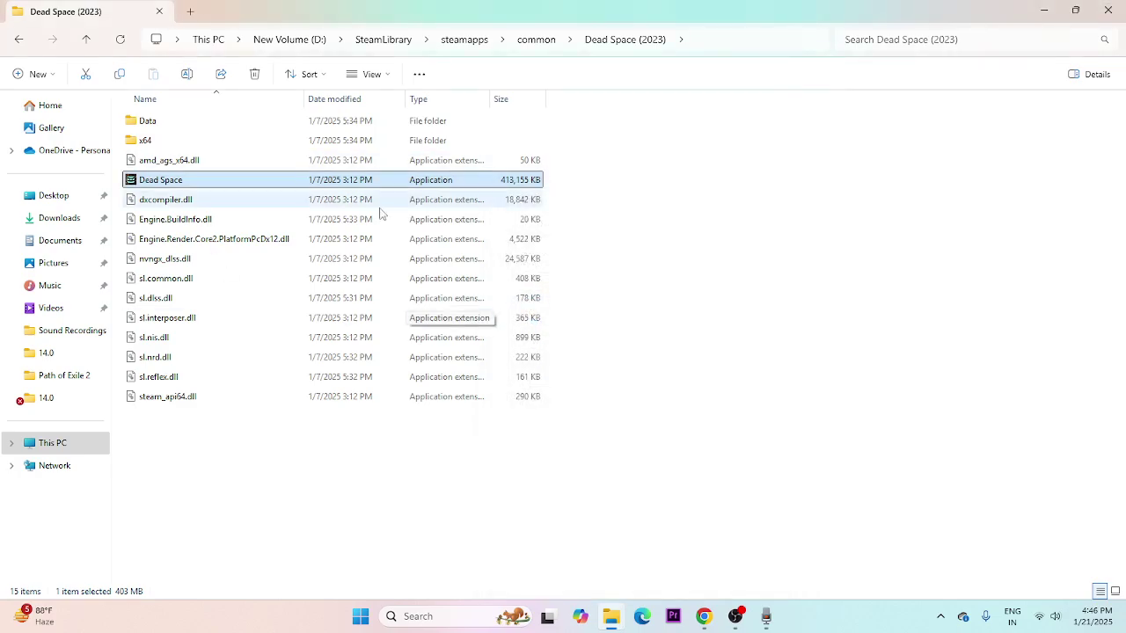
Step: Close File Explorer, relaunch Steam, and delete the Dead Space (2023) settings folder from Documents
{"action": "left_click", "coordinate": [1108, 11]}
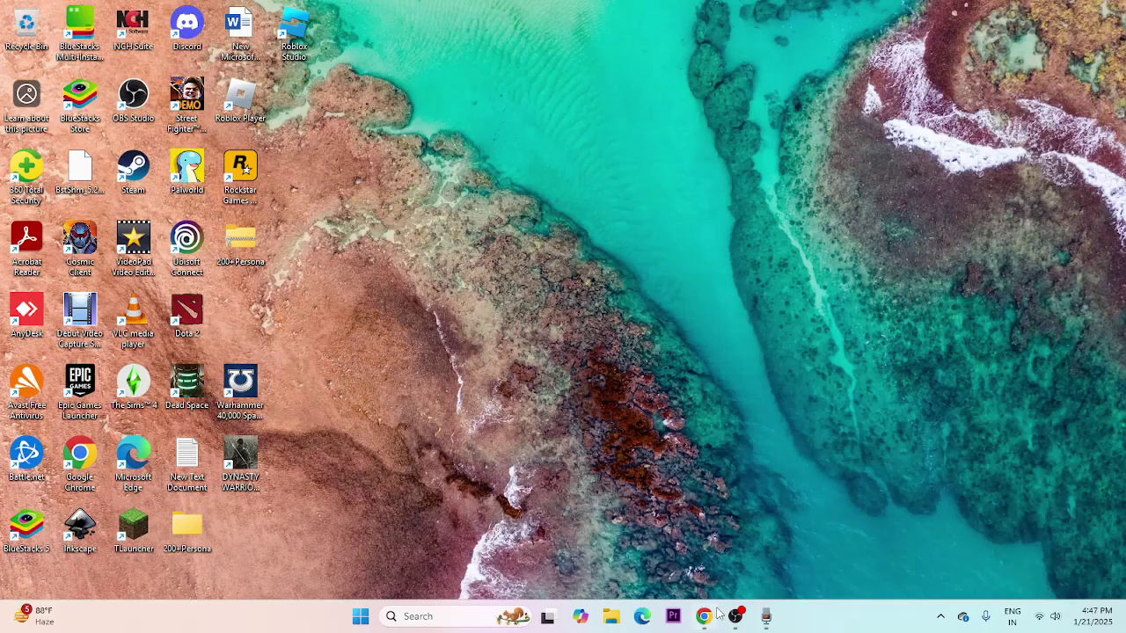
{"action": "double_click", "coordinate": [130, 181]}
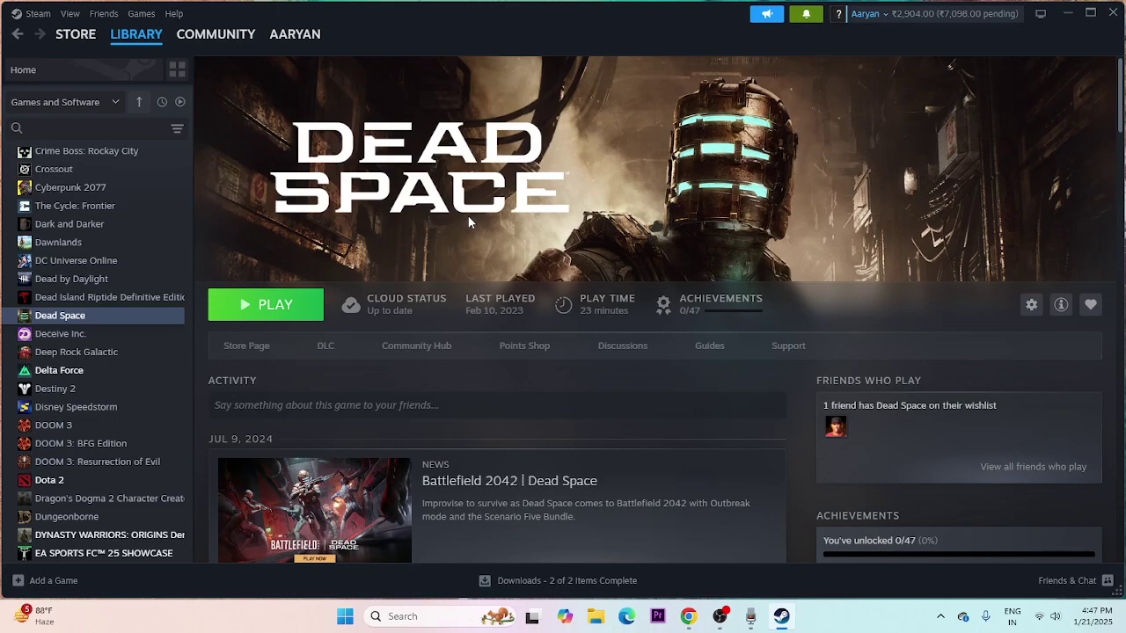
{"action": "left_click", "coordinate": [596, 618]}
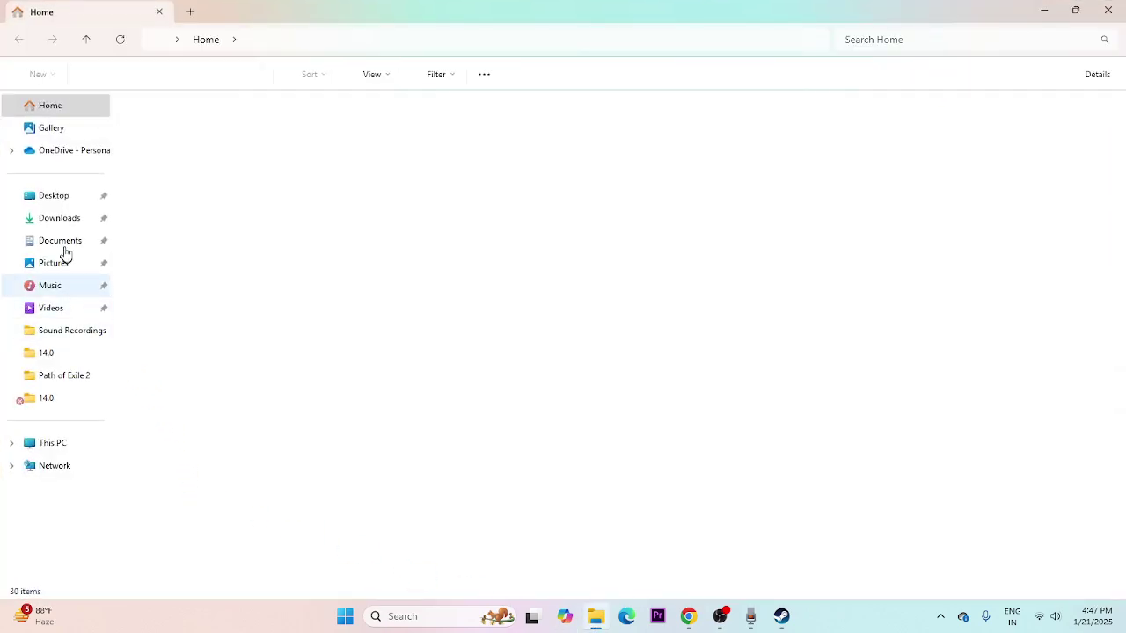
{"action": "left_click", "coordinate": [61, 241]}
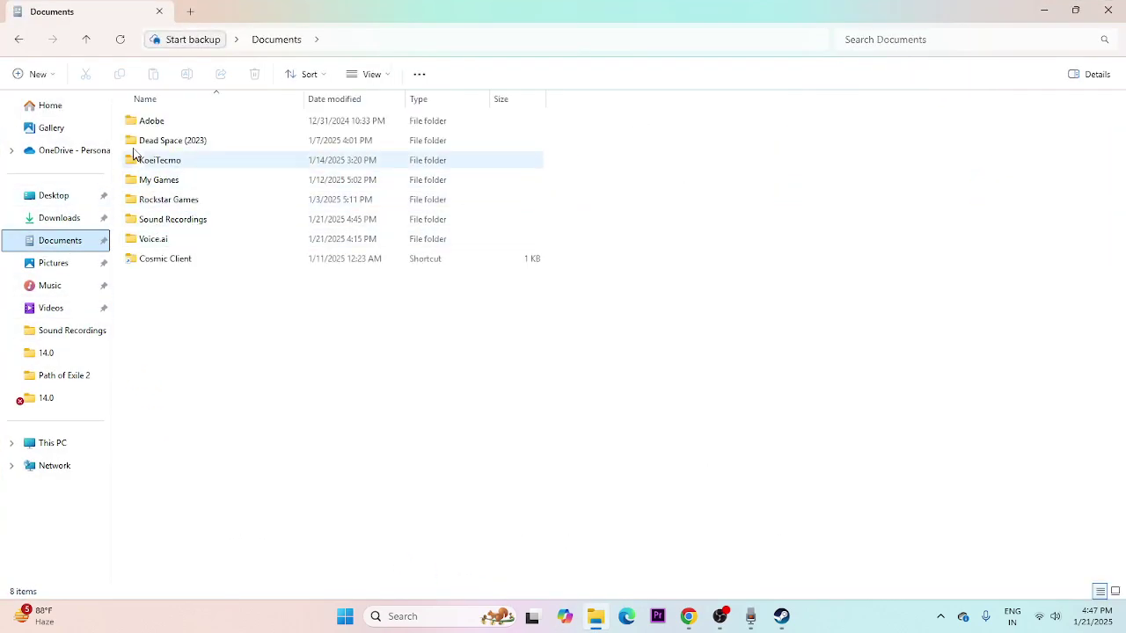
{"action": "right_click", "coordinate": [198, 145]}
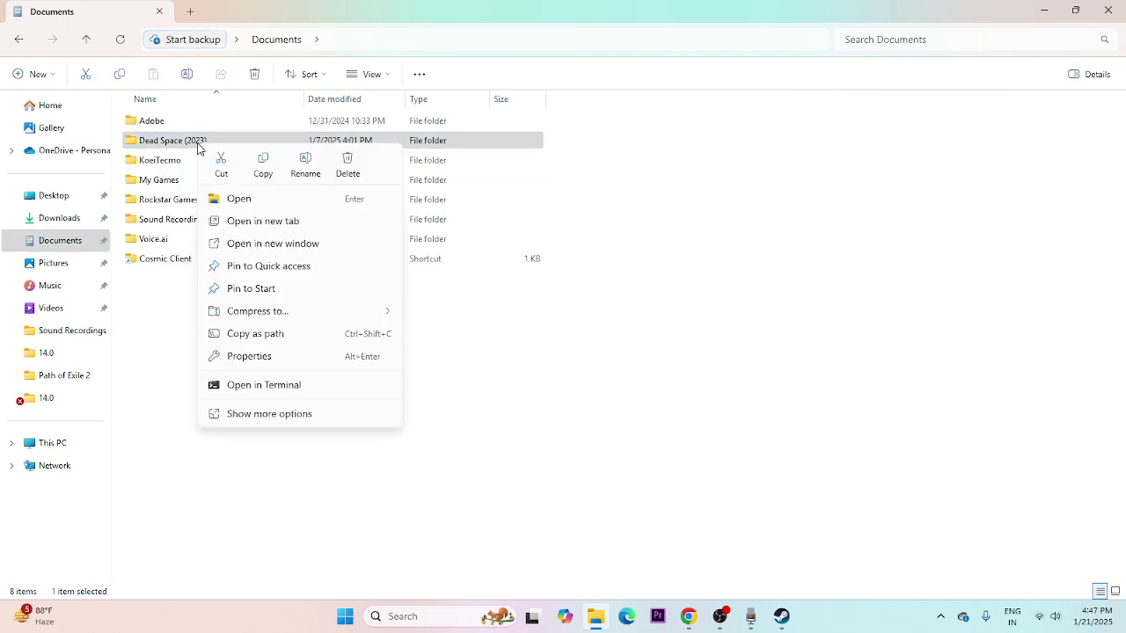
{"action": "left_click", "coordinate": [345, 165]}
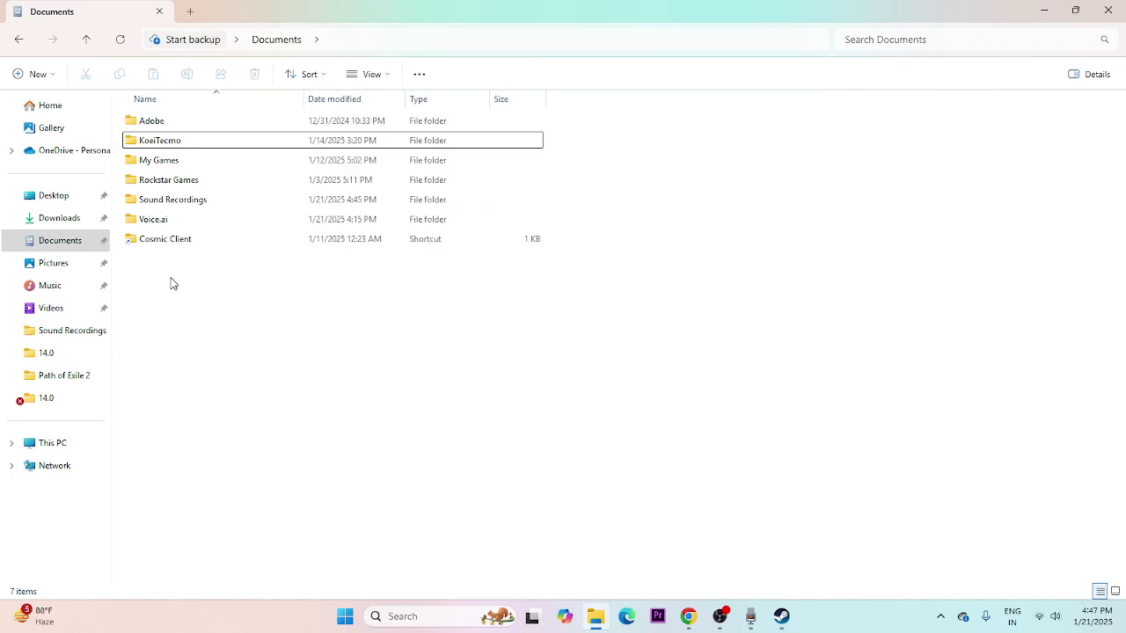
{"action": "left_click", "coordinate": [1113, 11]}
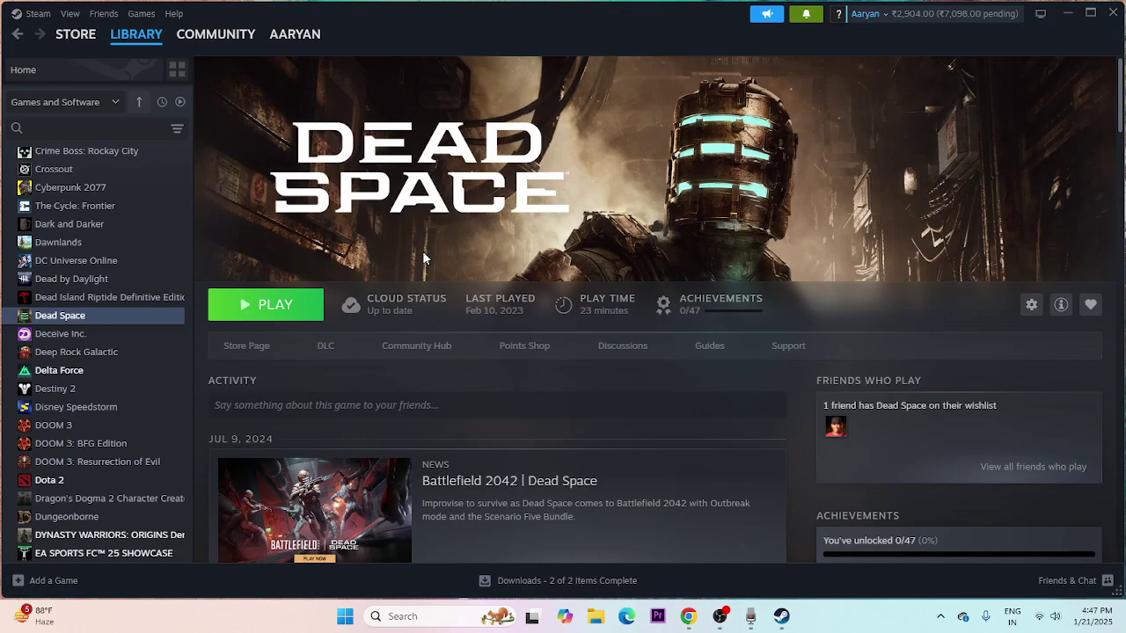
Step: Search 'control' and open Control Panel's System and Security > Windows Defender Firewall page
{"action": "left_click", "coordinate": [402, 616]}
{"action": "type", "text": "co"}
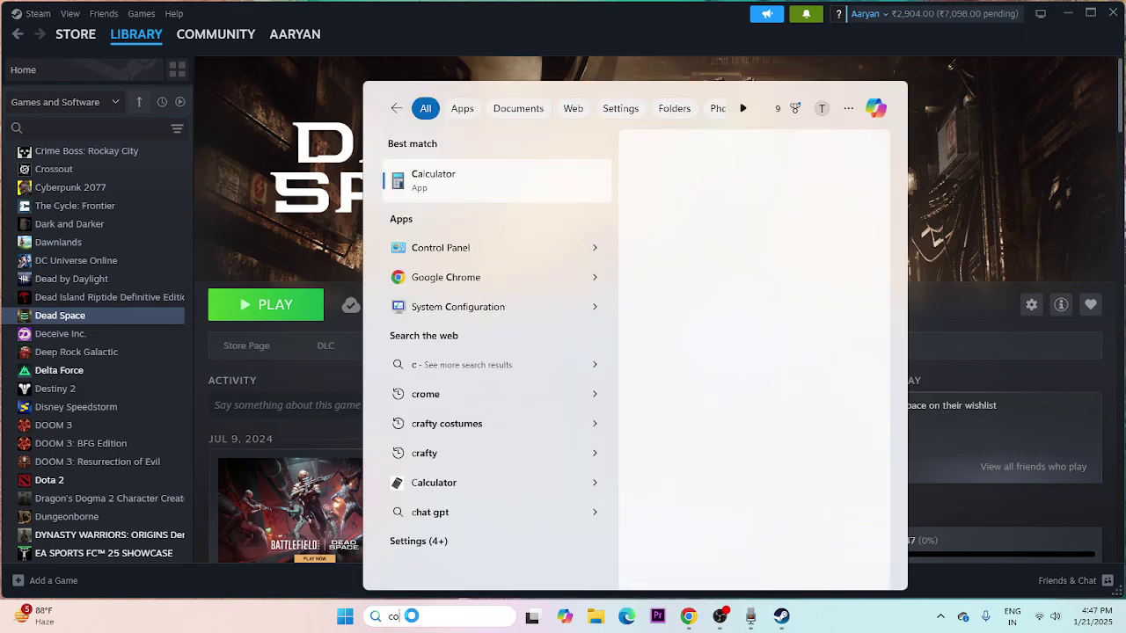
{"action": "type", "text": "ntrol"}
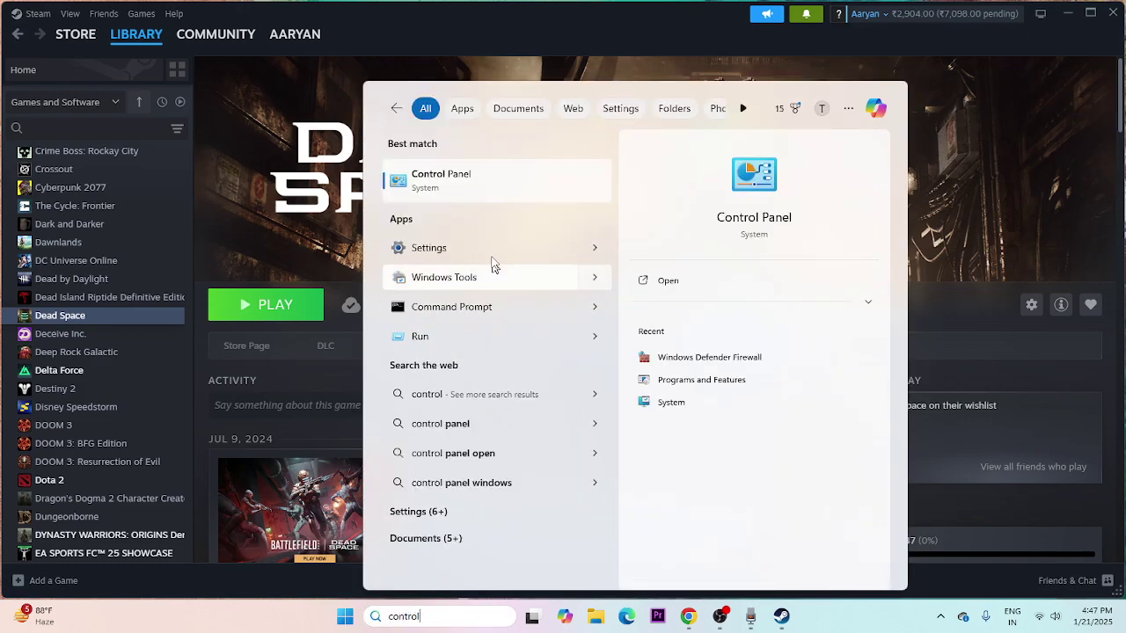
{"action": "left_click", "coordinate": [483, 196]}
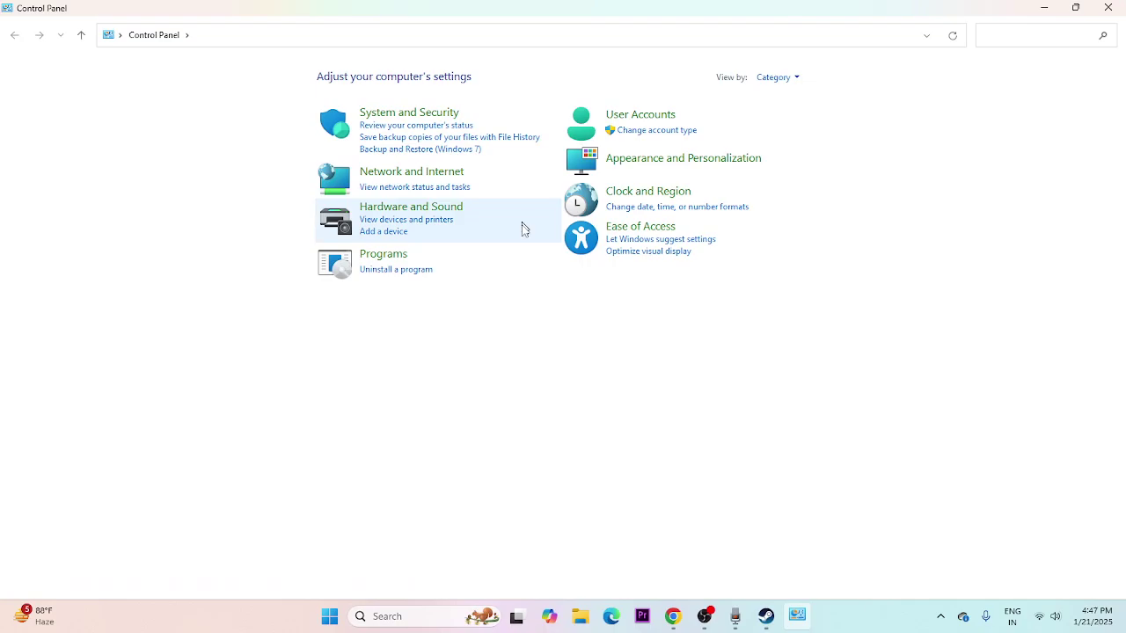
{"action": "left_click", "coordinate": [395, 116]}
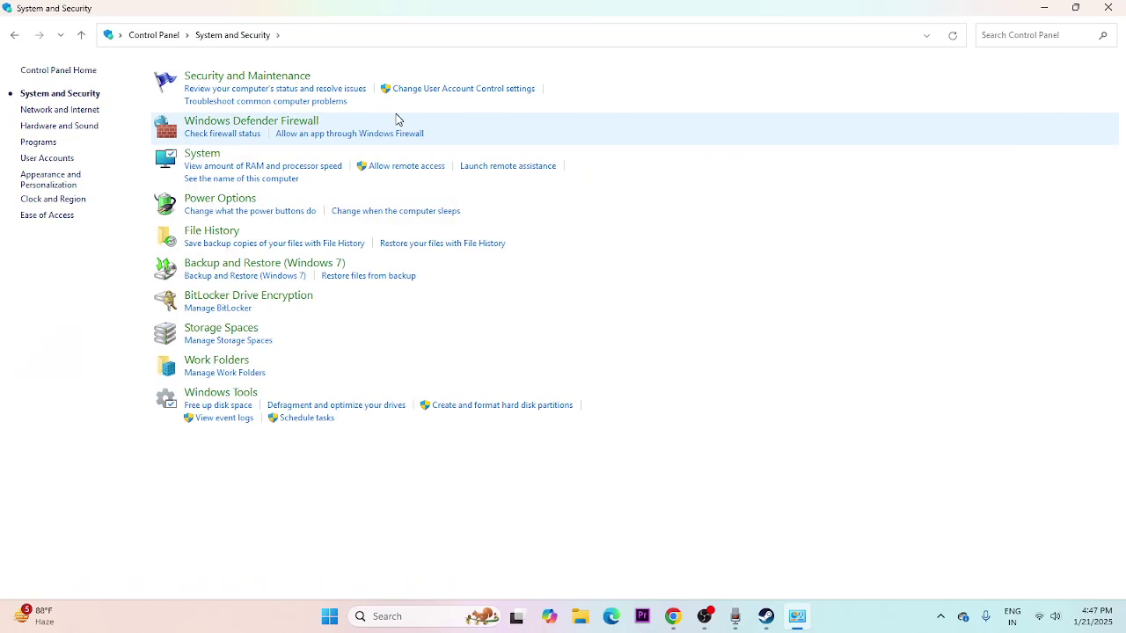
{"action": "left_click", "coordinate": [229, 121]}
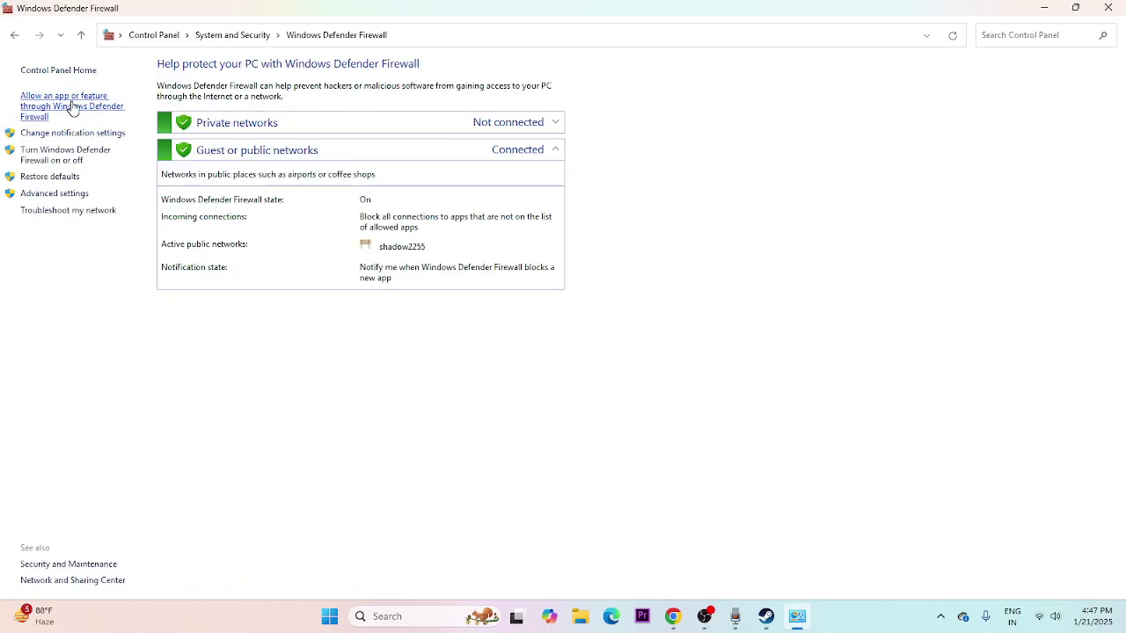
Step: Check Dead Space in the firewall's allowed-apps list for private and public networks, then close it
{"action": "left_click", "coordinate": [73, 107]}
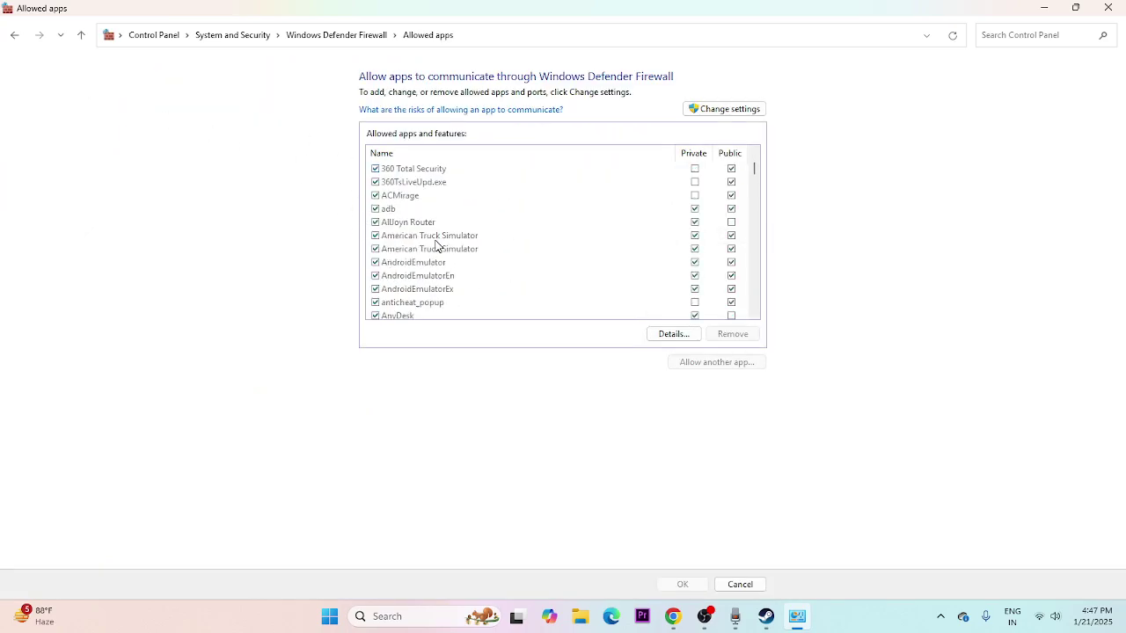
{"action": "scroll", "coordinate": [437, 244], "scroll_direction": "down", "scroll_amount": 10}
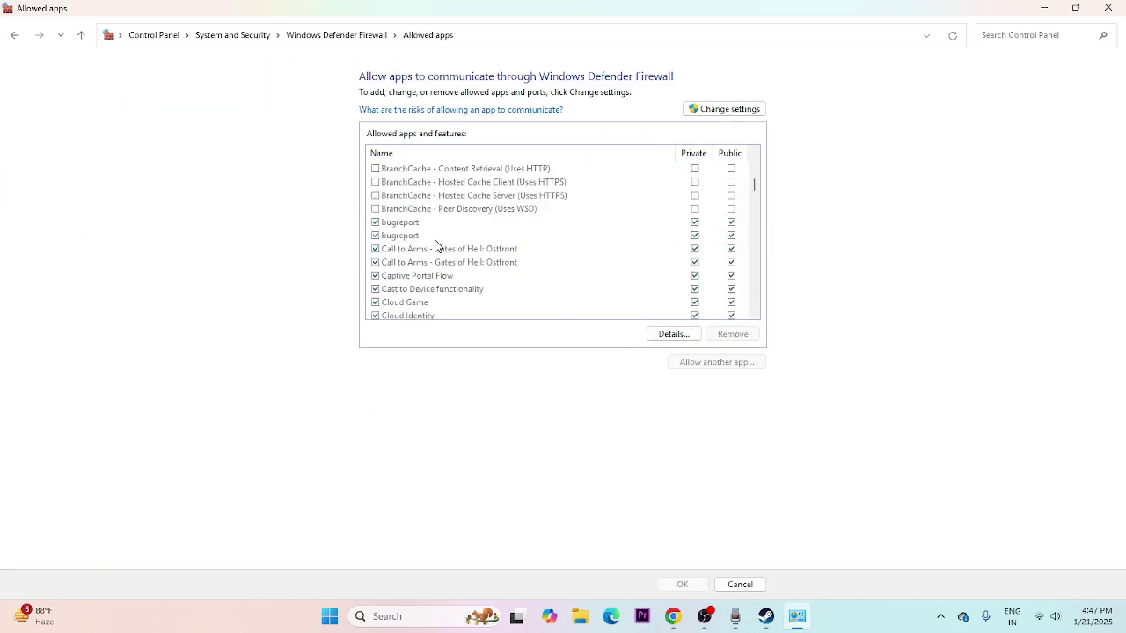
{"action": "scroll", "coordinate": [435, 245], "scroll_direction": "down", "scroll_amount": 7}
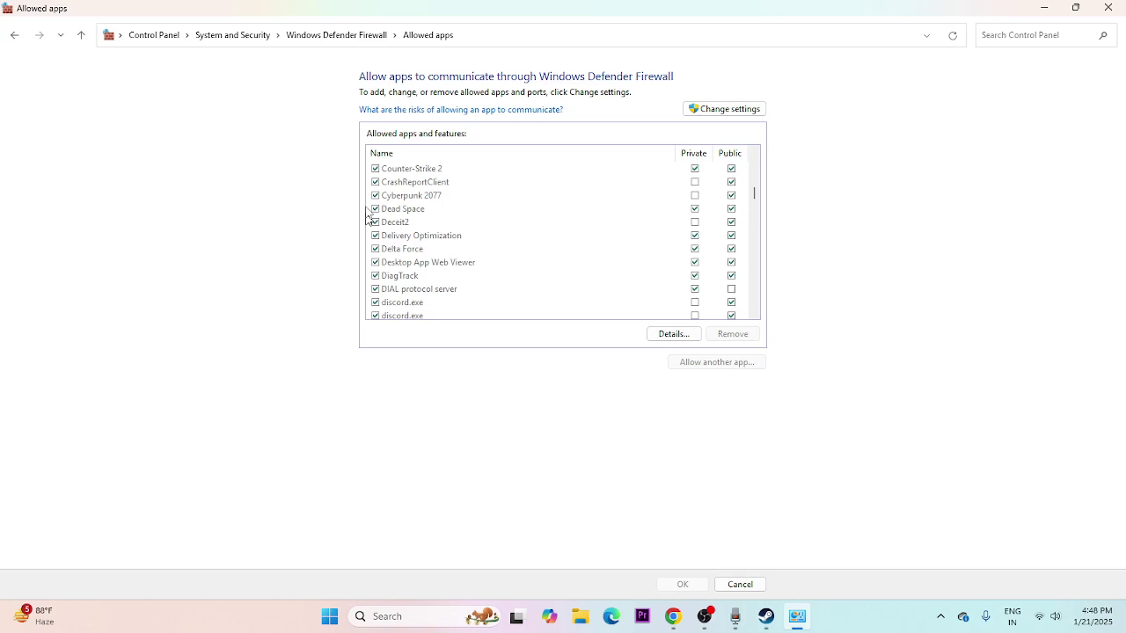
{"action": "left_click", "coordinate": [1113, 10]}
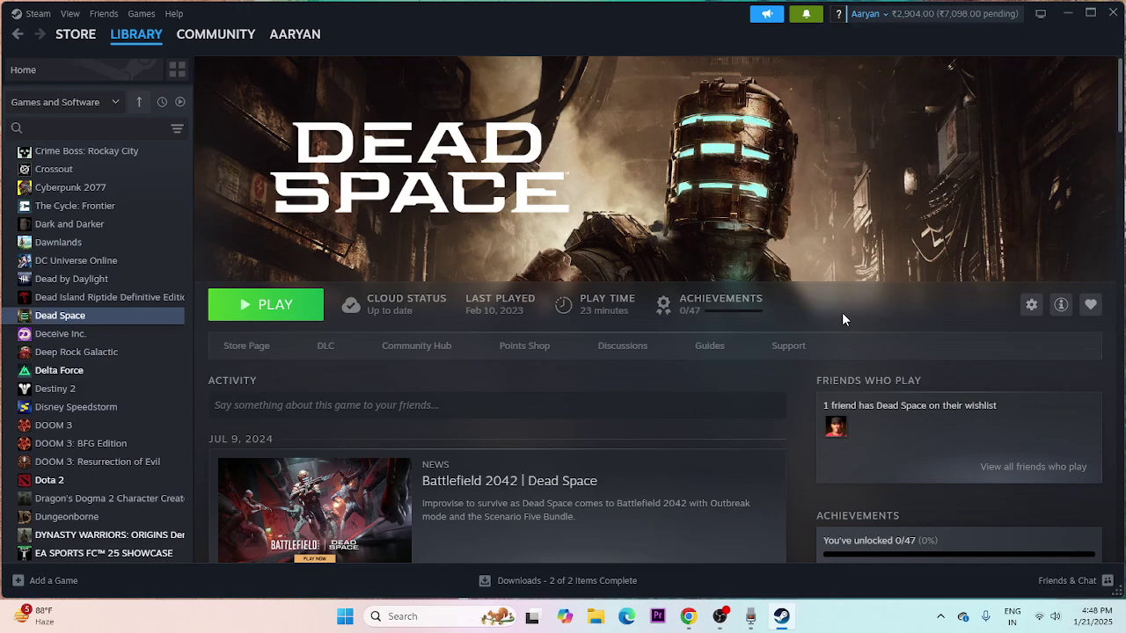
{"action": "left_click", "coordinate": [411, 616]}
Step: In System Configuration, hide Microsoft services, disable the rest, apply, and exit without restarting
{"action": "type", "text": "system"}
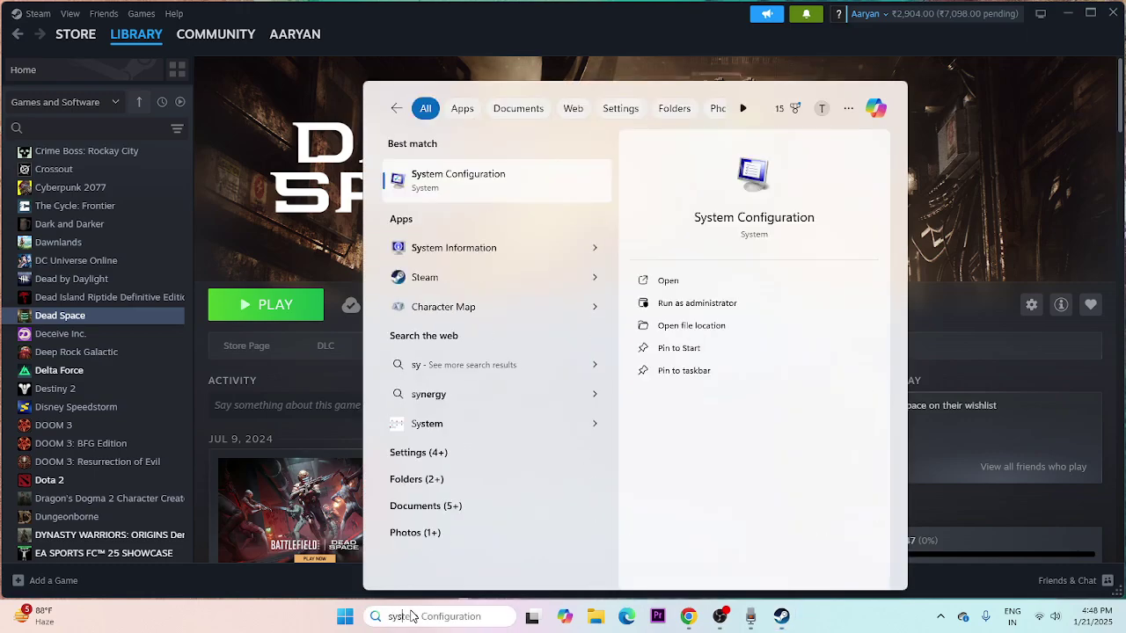
{"action": "left_click", "coordinate": [522, 191]}
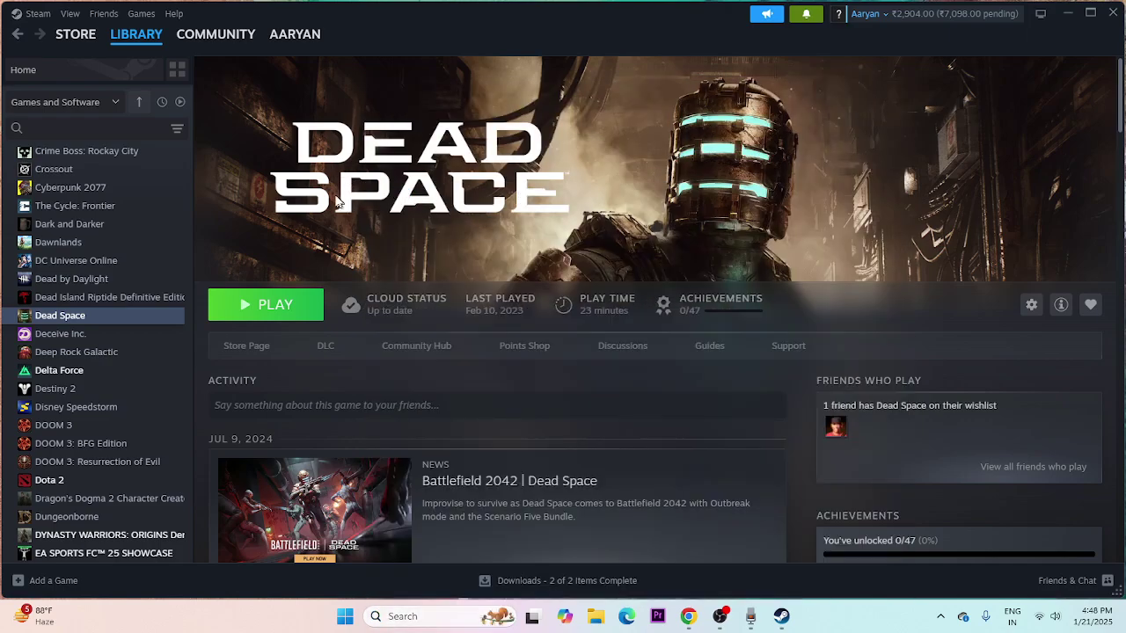
{"action": "left_click", "coordinate": [451, 199]}
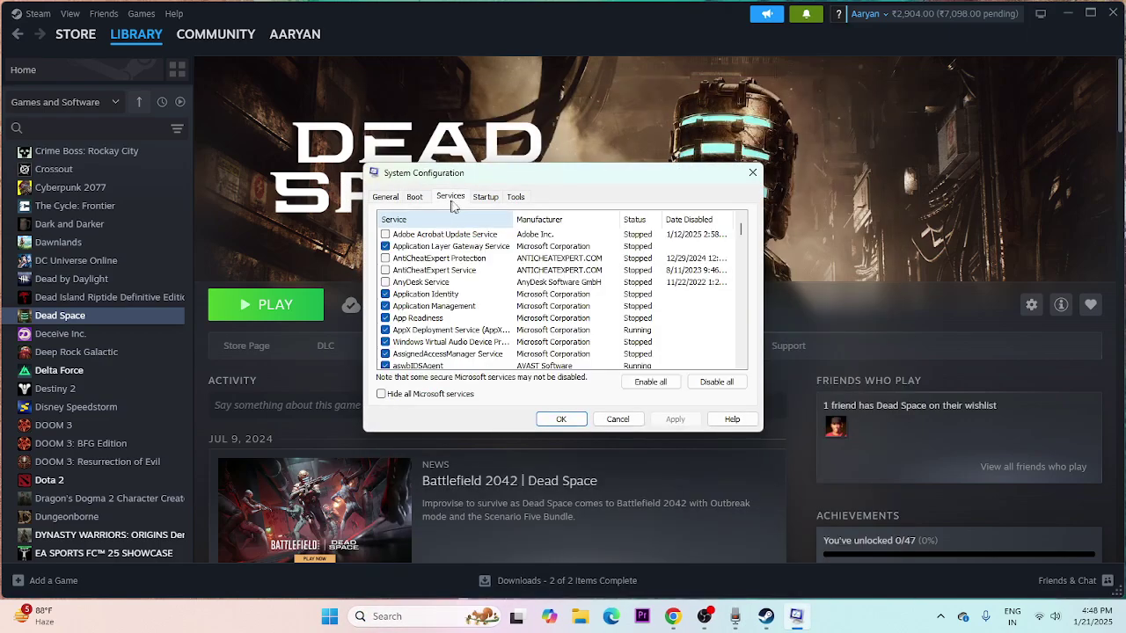
{"action": "left_click", "coordinate": [720, 383]}
{"action": "left_click", "coordinate": [381, 394]}
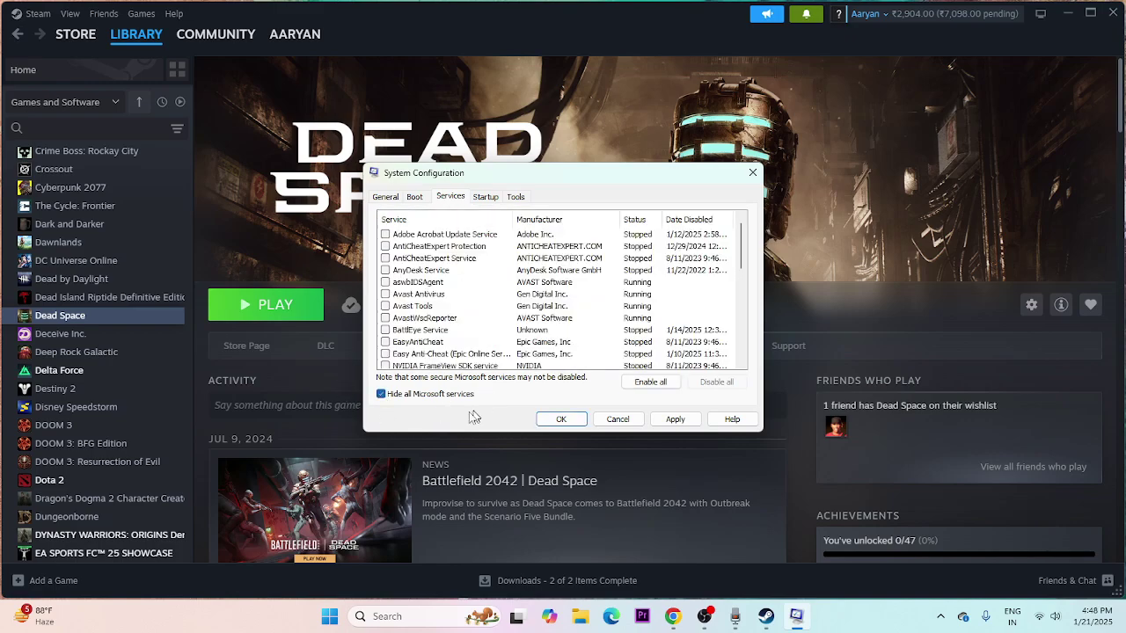
{"action": "left_click", "coordinate": [686, 422]}
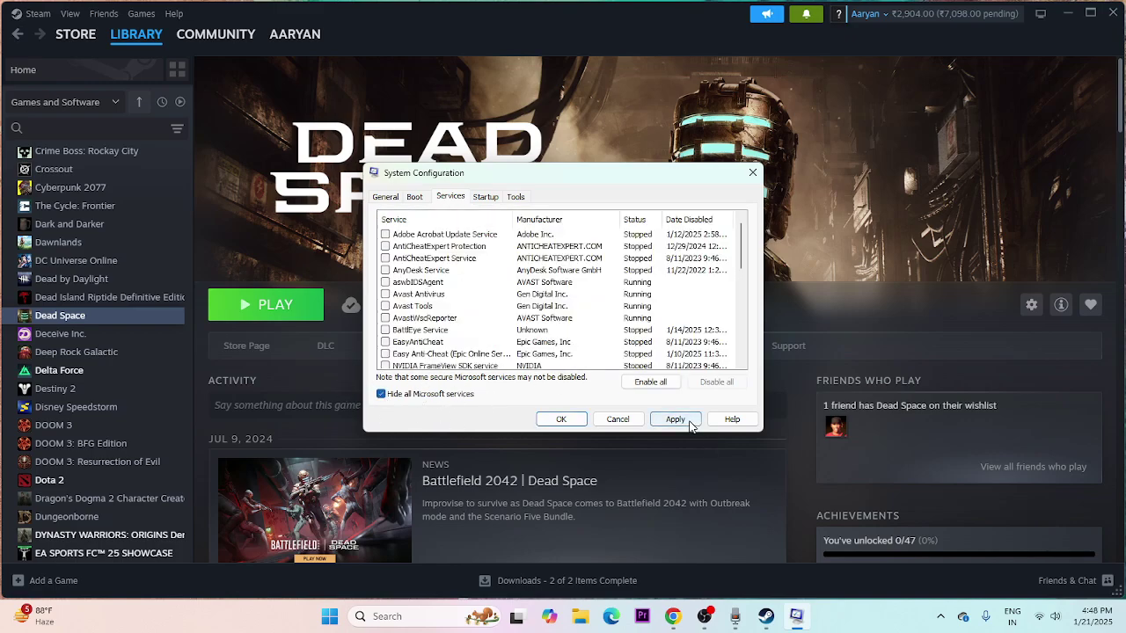
{"action": "left_click", "coordinate": [560, 420]}
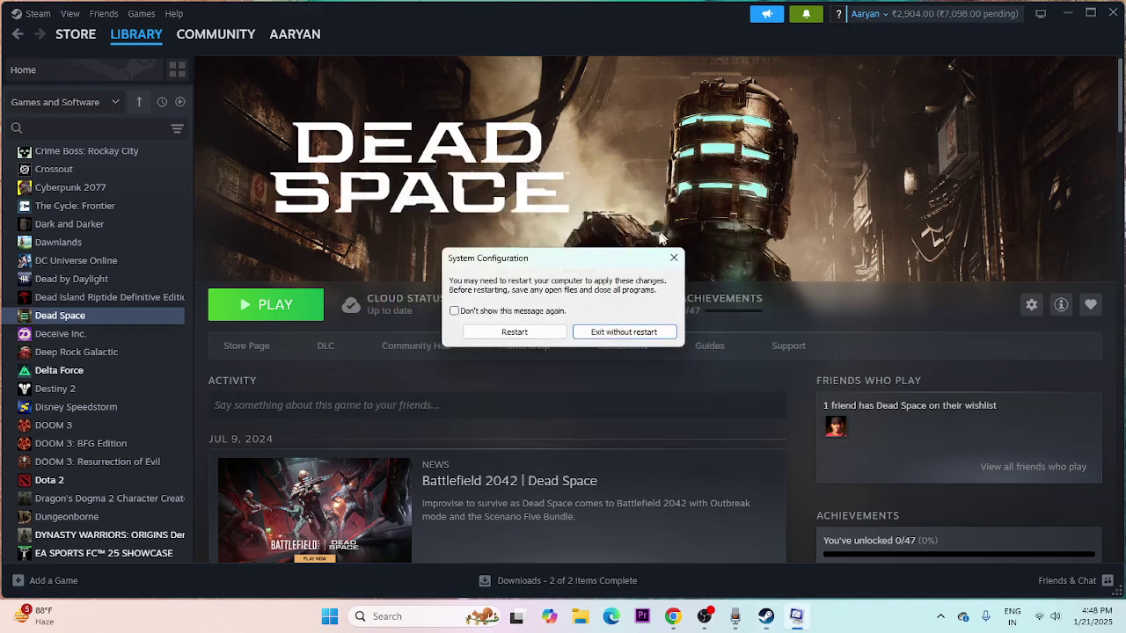
{"action": "left_click", "coordinate": [675, 258]}
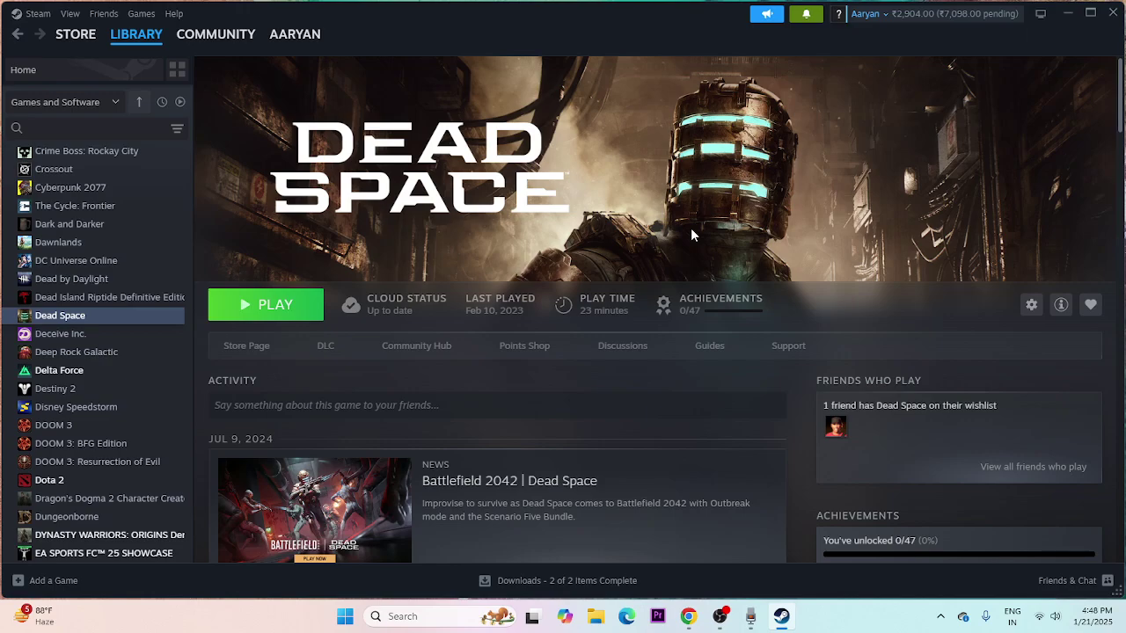
Step: Switch off the in-game Steam Overlay in Dead Space's properties, leave launch options empty, and close
{"action": "right_click", "coordinate": [68, 316]}
{"action": "left_click", "coordinate": [106, 423]}
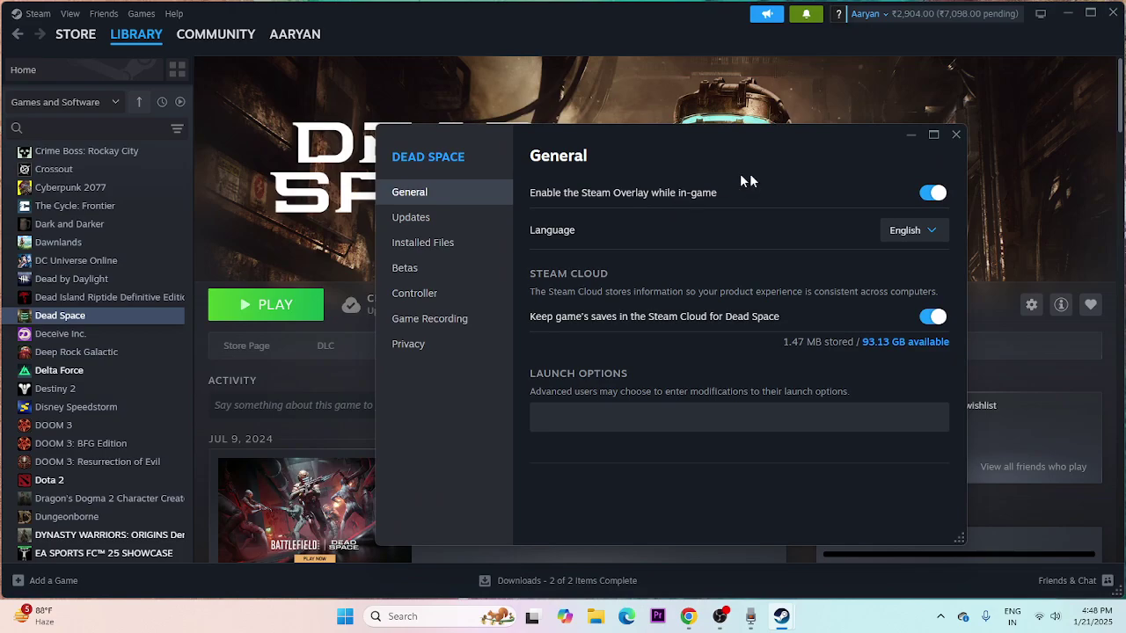
{"action": "left_click", "coordinate": [930, 196]}
{"action": "left_click", "coordinate": [543, 409]}
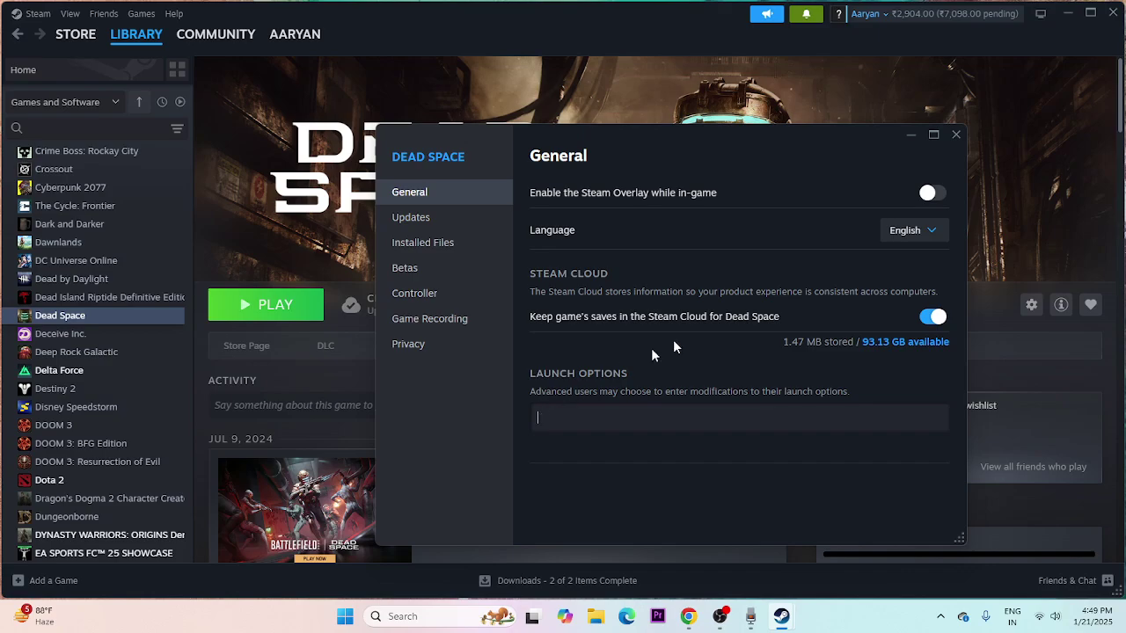
{"action": "left_click", "coordinate": [956, 134]}
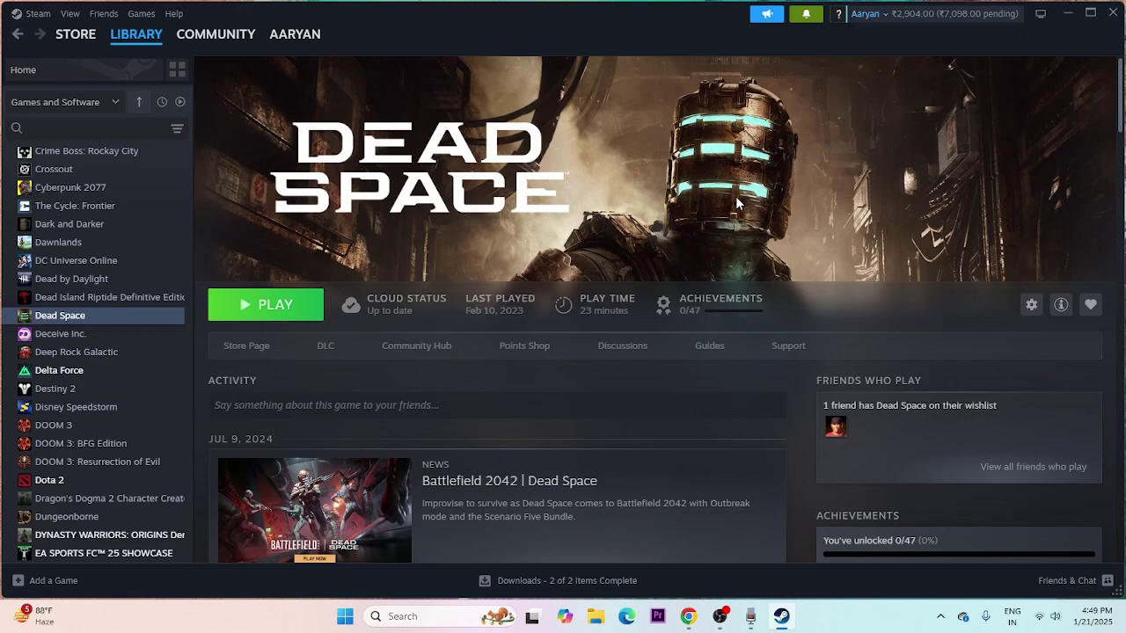
Step: End the Discord and EpicGamesLauncher processes in Task Manager, then close it
{"action": "right_click", "coordinate": [344, 617]}
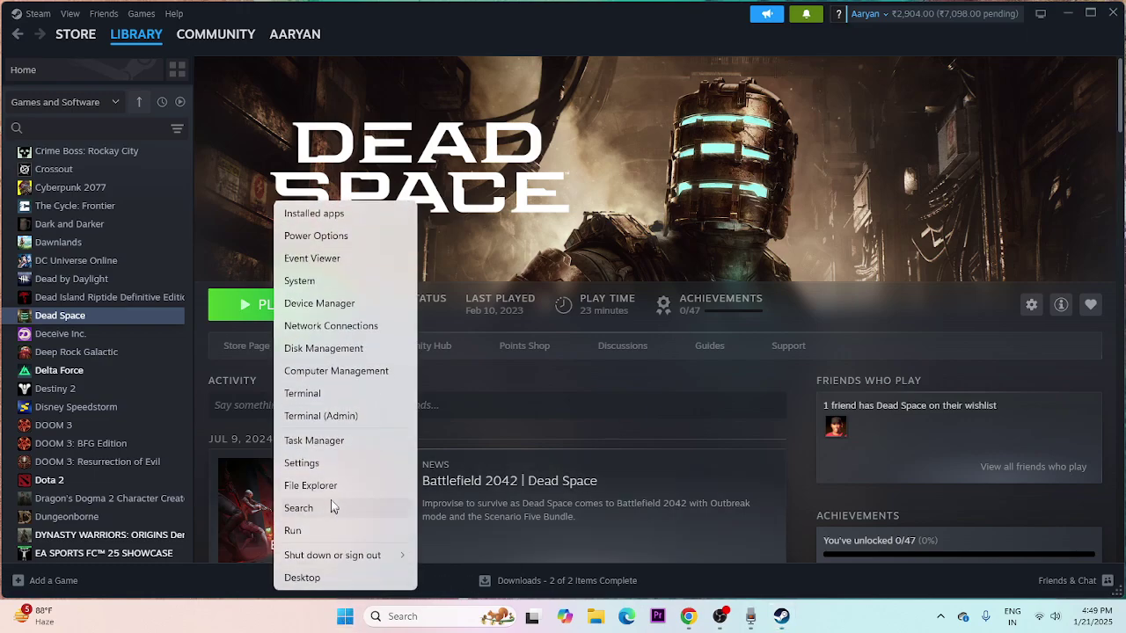
{"action": "left_click", "coordinate": [328, 440]}
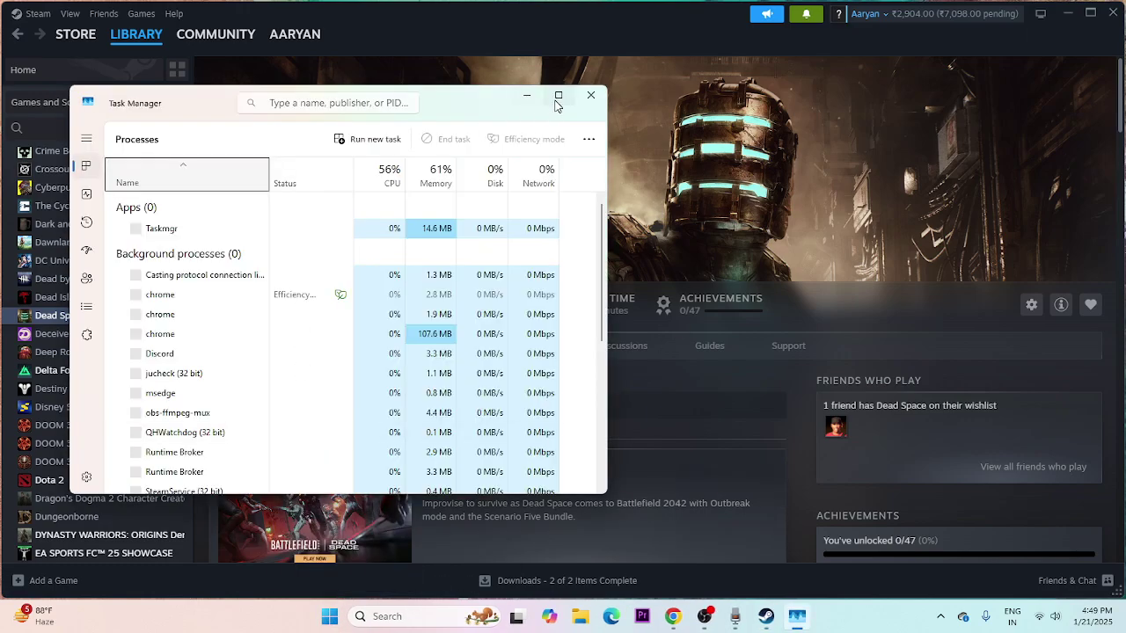
{"action": "left_click", "coordinate": [562, 103]}
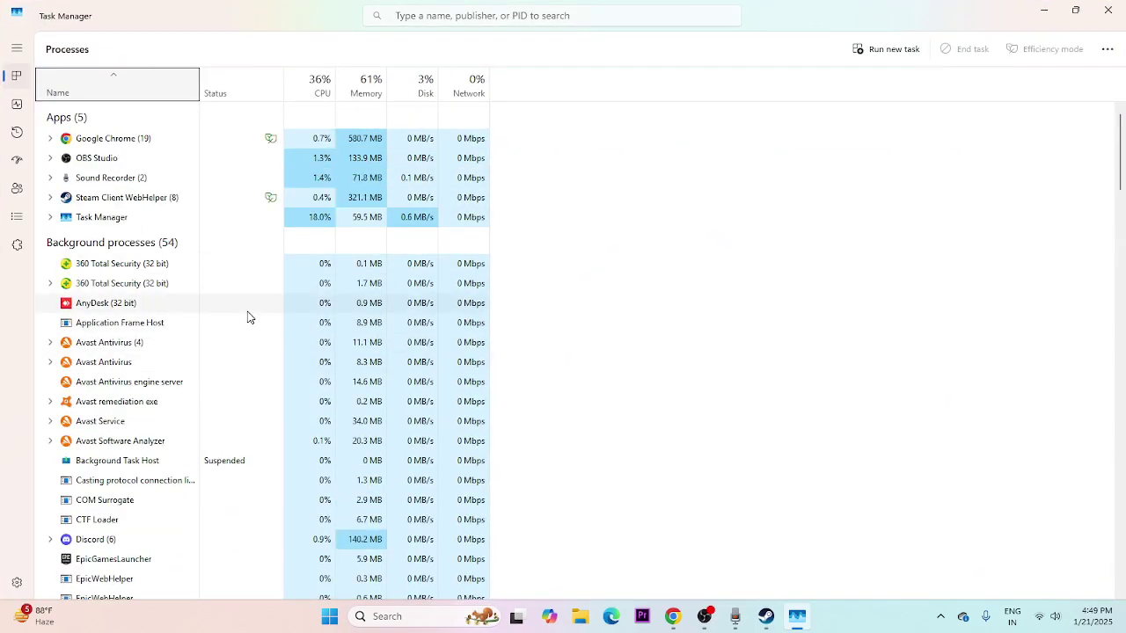
{"action": "scroll", "coordinate": [222, 317], "scroll_direction": "down", "scroll_amount": 1}
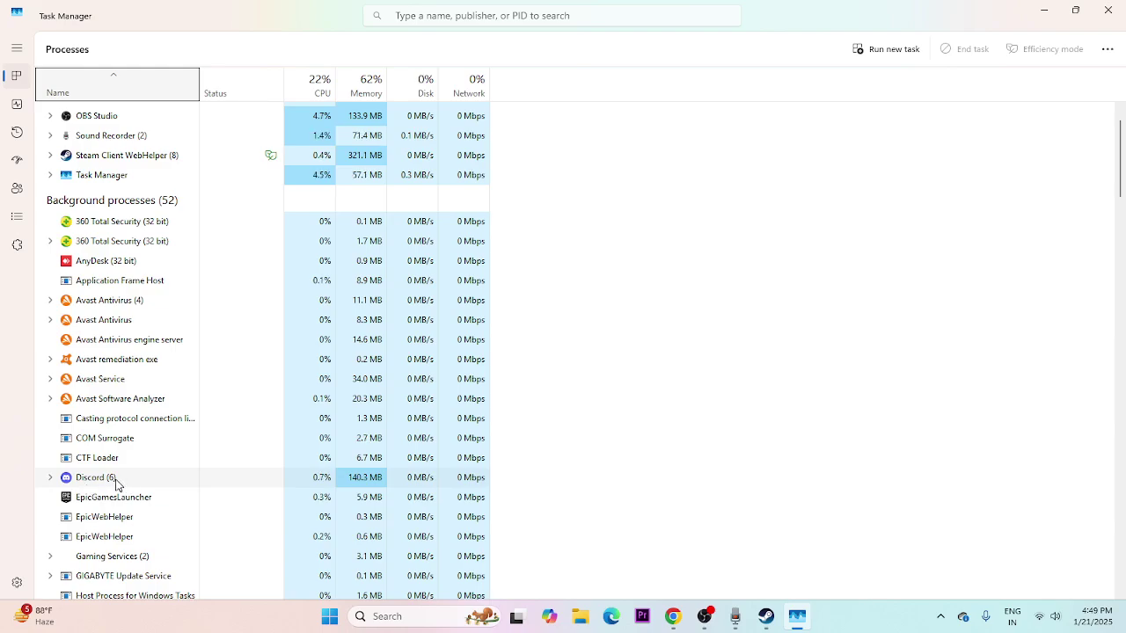
{"action": "right_click", "coordinate": [115, 482]}
{"action": "left_click", "coordinate": [151, 319]}
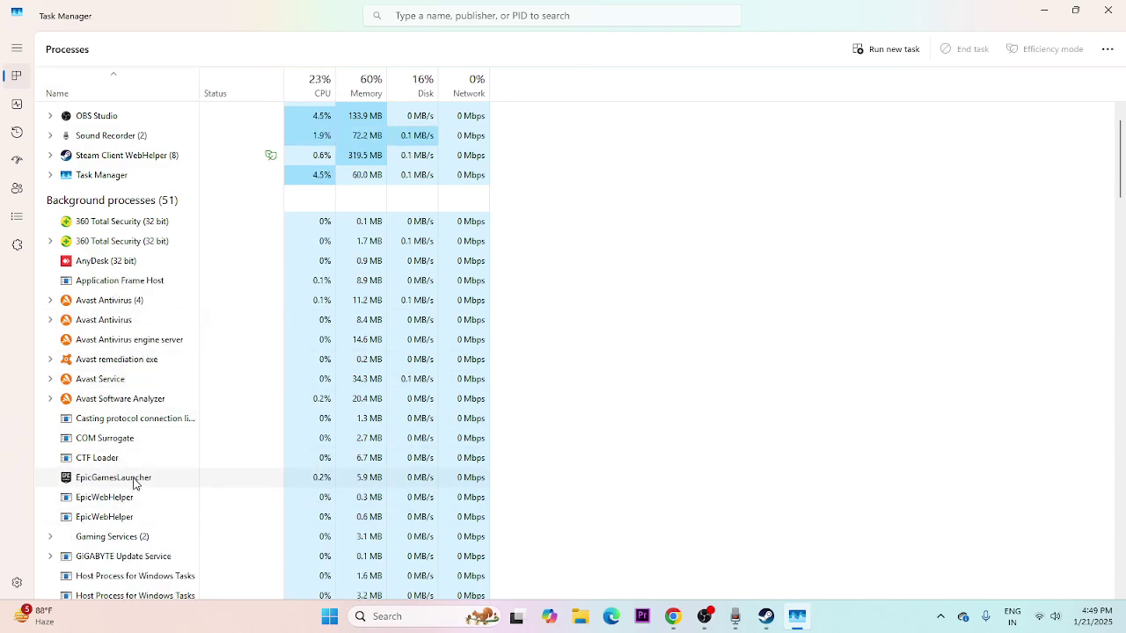
{"action": "right_click", "coordinate": [135, 482]}
{"action": "left_click", "coordinate": [186, 329]}
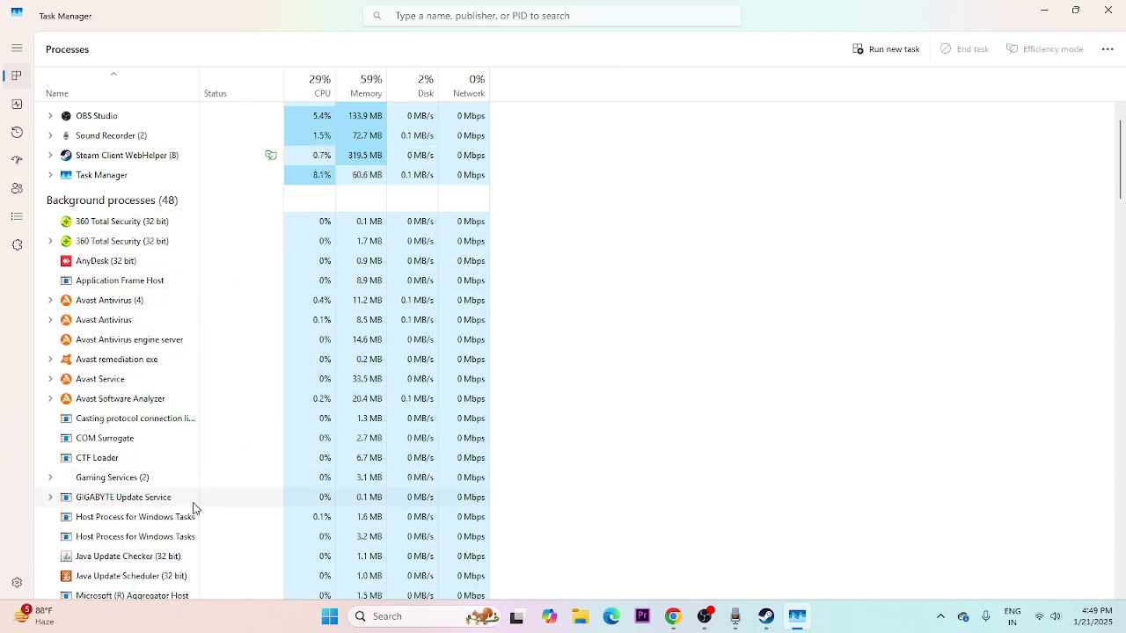
{"action": "left_click", "coordinate": [1109, 9]}
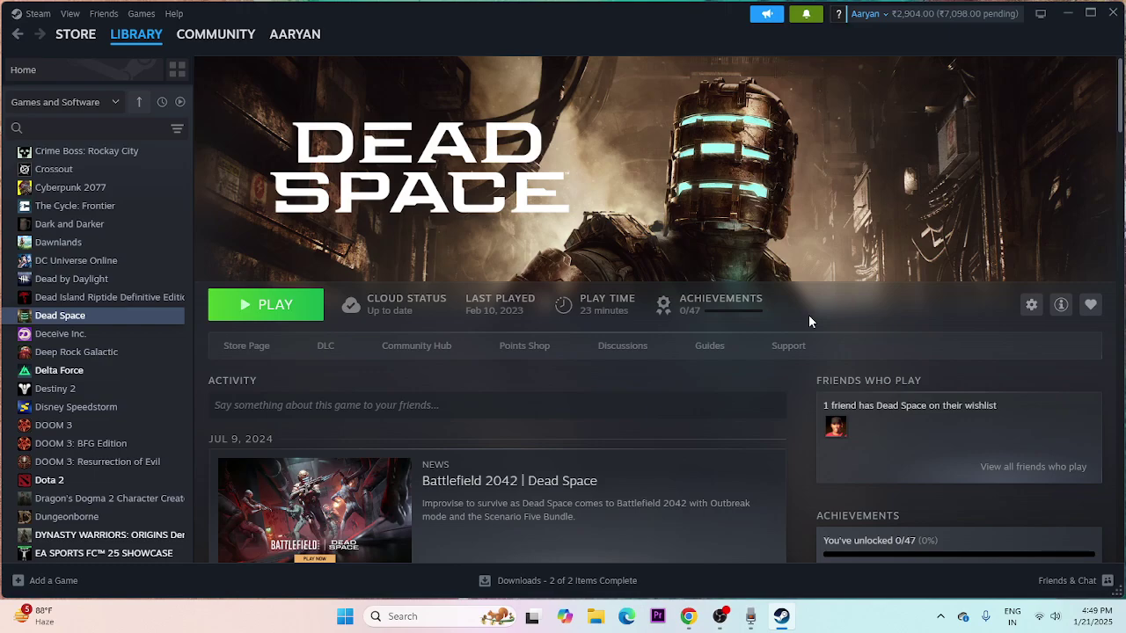
Step: Add Dead Space.exe from D:\SteamLibrary\steamapps\common\Dead Space (2023) to the Graphics settings app list
{"action": "left_click", "coordinate": [428, 619]}
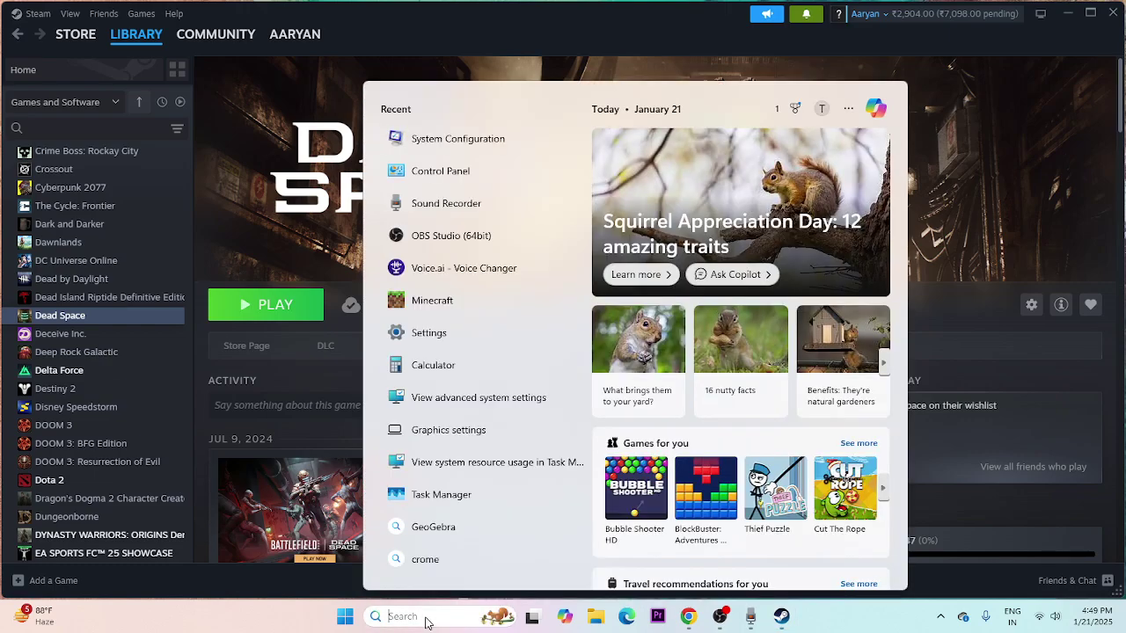
{"action": "type", "text": "GRA"}
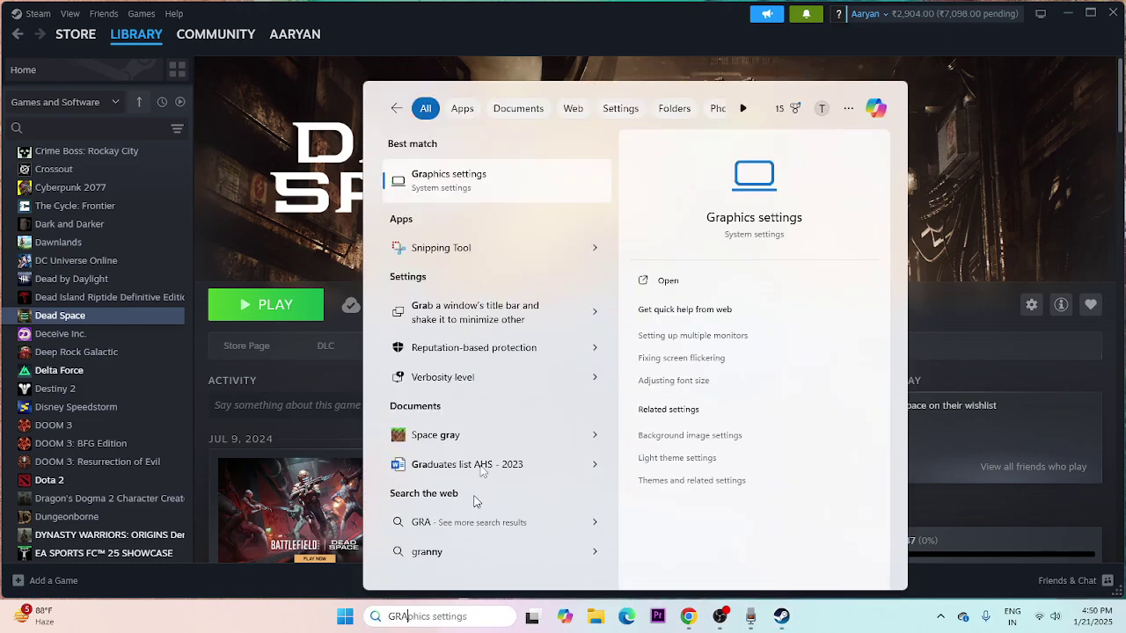
{"action": "left_click", "coordinate": [528, 189]}
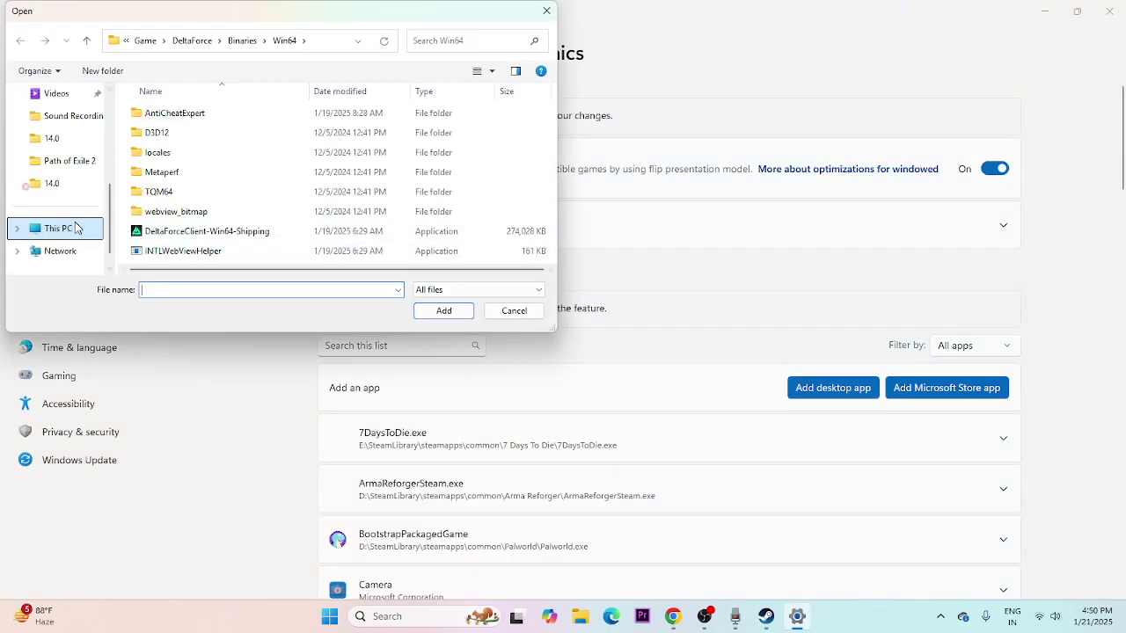
{"action": "left_click", "coordinate": [73, 228]}
{"action": "double_click", "coordinate": [369, 120]}
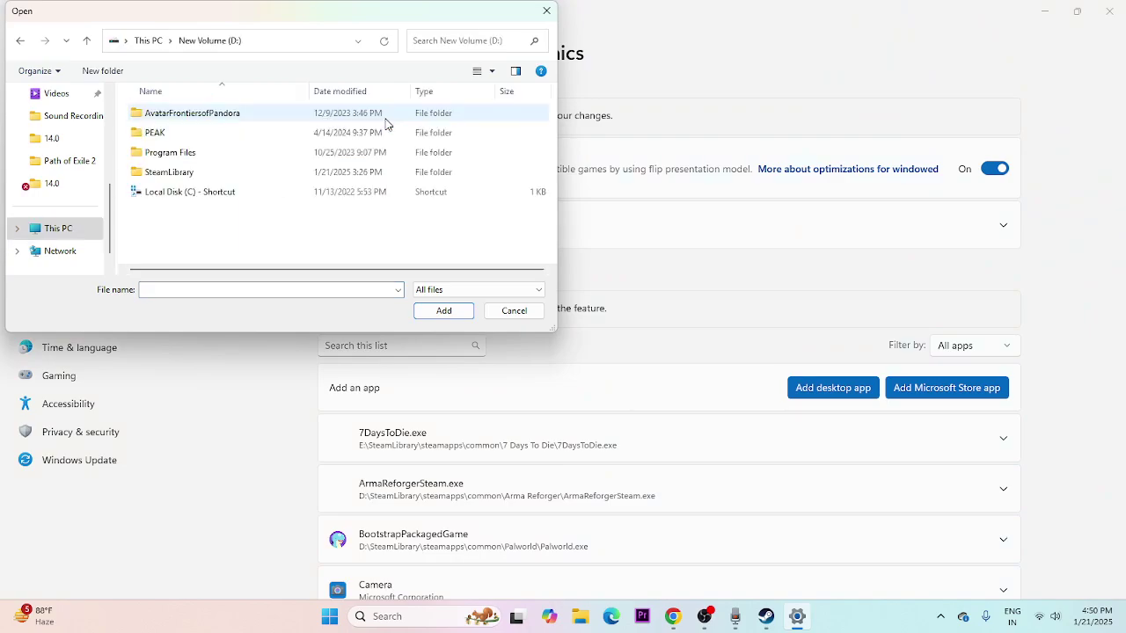
{"action": "double_click", "coordinate": [179, 171]}
{"action": "double_click", "coordinate": [172, 115]}
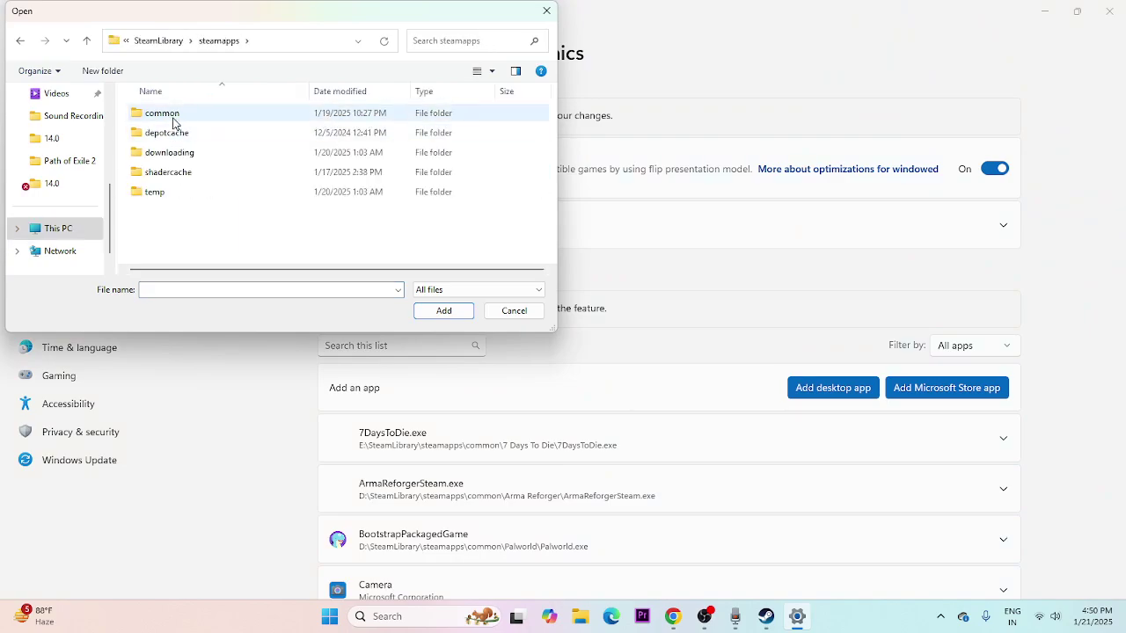
{"action": "double_click", "coordinate": [174, 118]}
{"action": "double_click", "coordinate": [162, 193]}
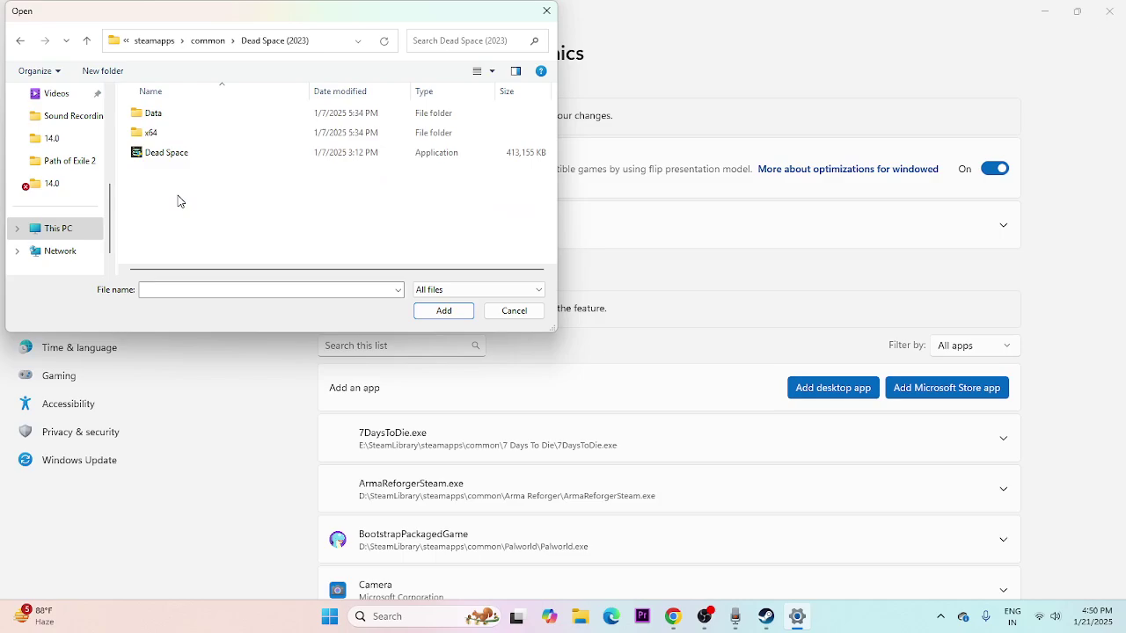
{"action": "left_click", "coordinate": [165, 155]}
{"action": "left_click", "coordinate": [440, 311]}
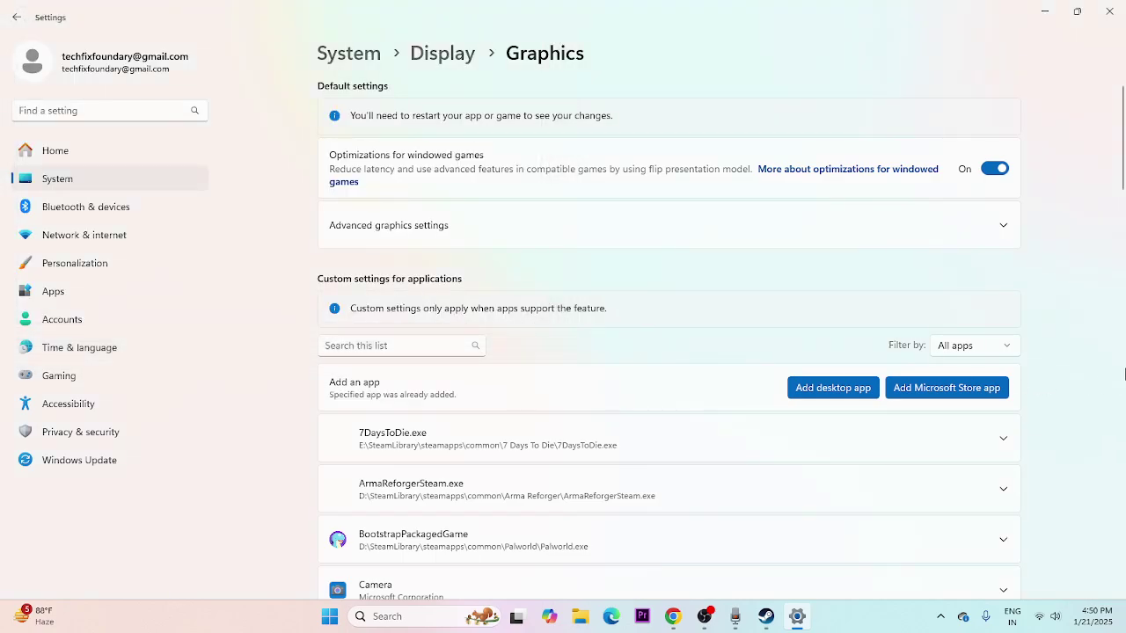
Step: Set Dead Space's GPU preference to High Performance (GTX 1650 SUPER) and close Settings
{"action": "scroll", "coordinate": [427, 414], "scroll_direction": "down", "scroll_amount": 5}
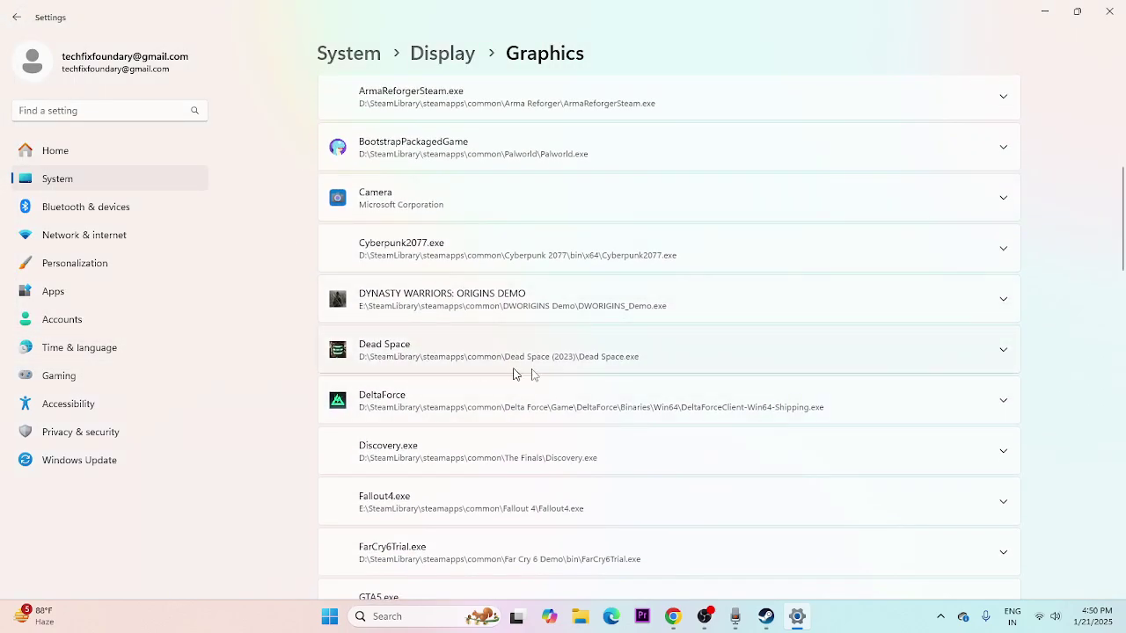
{"action": "left_click", "coordinate": [1011, 355]}
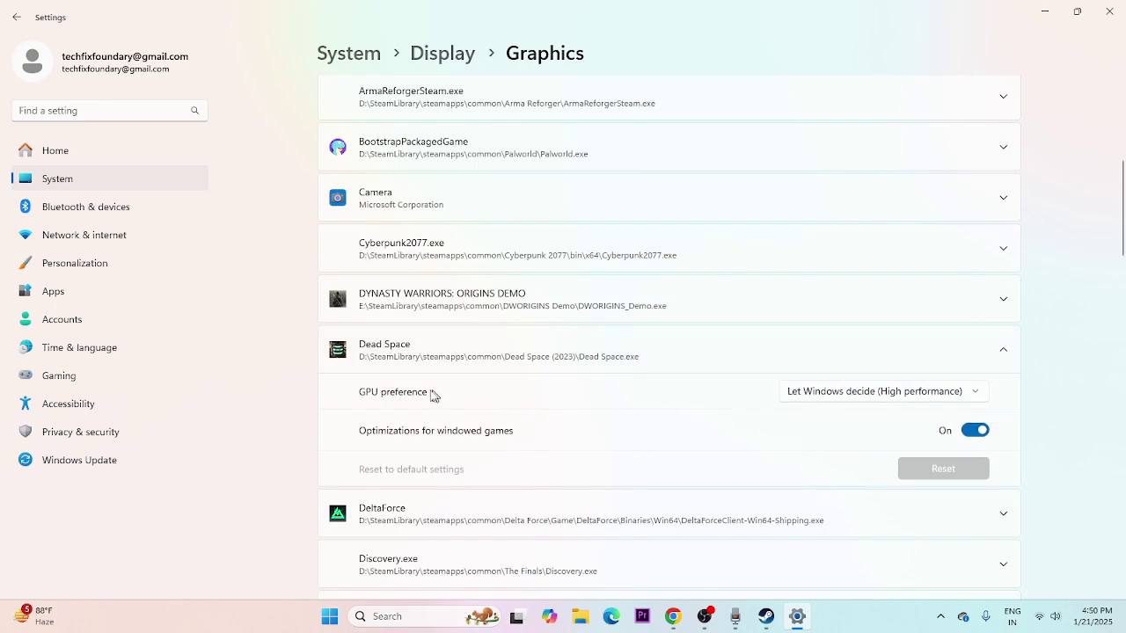
{"action": "left_click", "coordinate": [965, 393]}
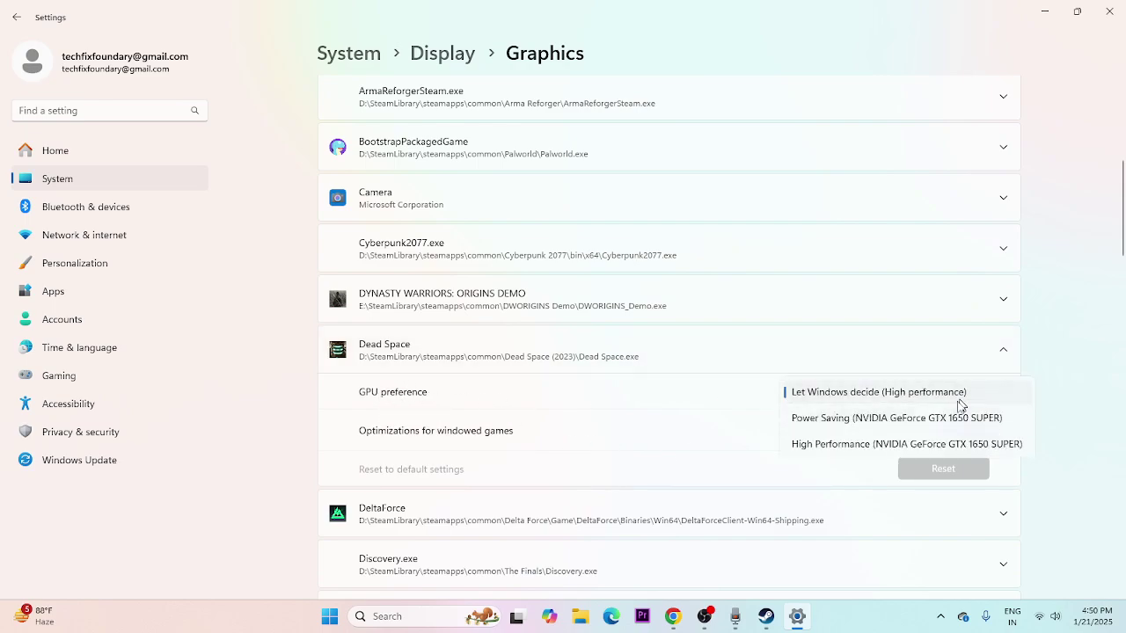
{"action": "left_click", "coordinate": [877, 445]}
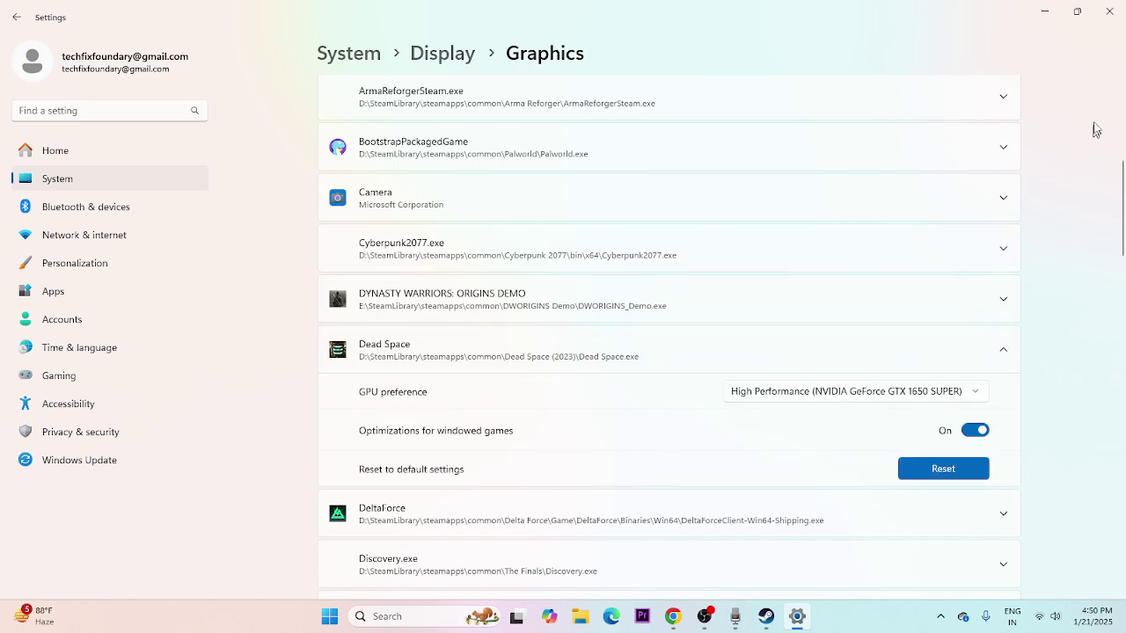
{"action": "left_click", "coordinate": [1109, 12]}
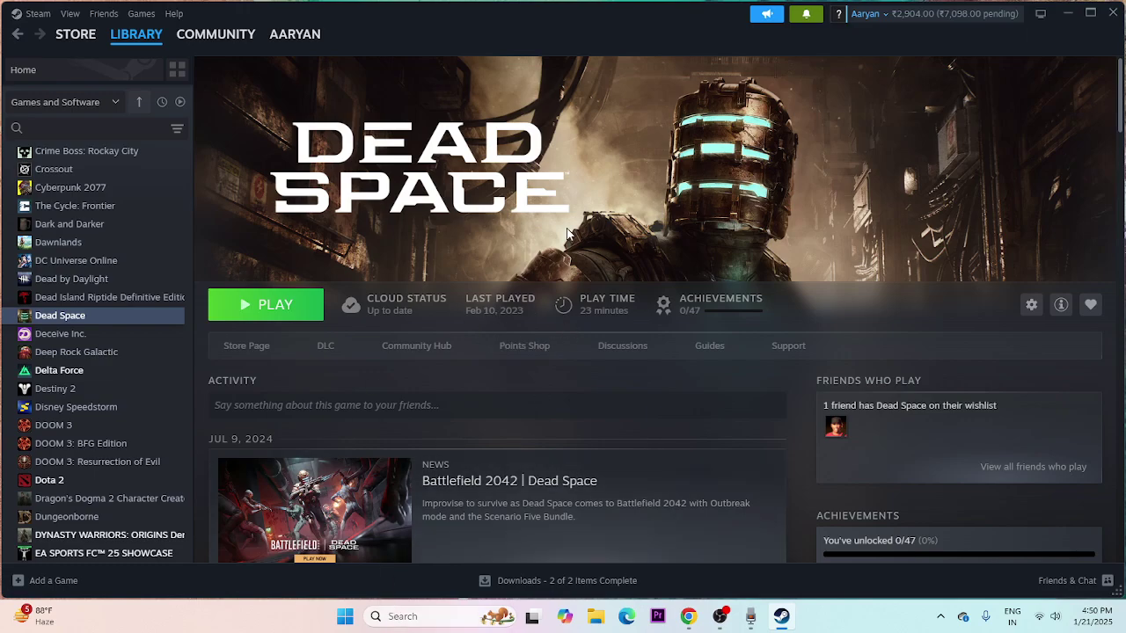
Step: Open Virtual Memory via advanced system settings, turn off auto-management, and choose Custom size for D:
{"action": "left_click", "coordinate": [440, 614]}
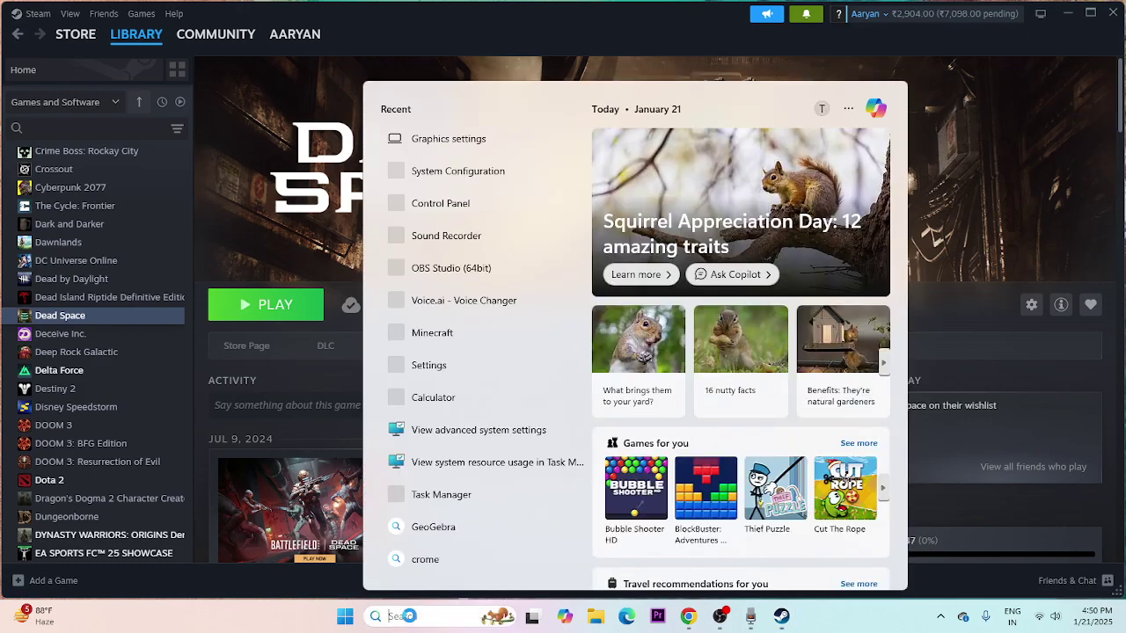
{"action": "type", "text": "VIEW"}
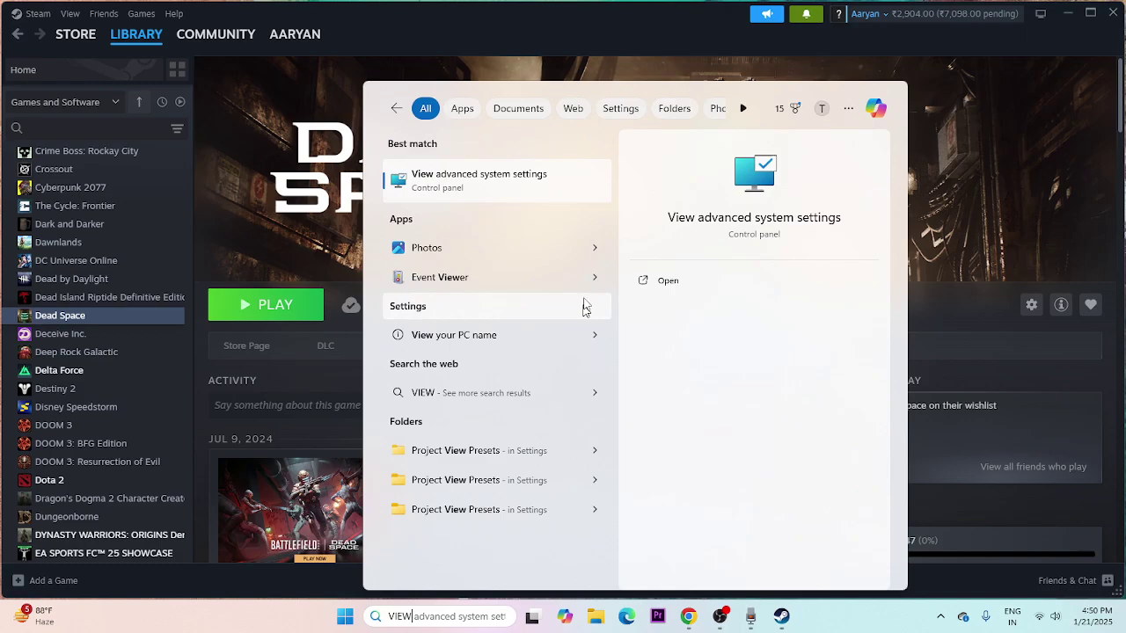
{"action": "left_click", "coordinate": [528, 180]}
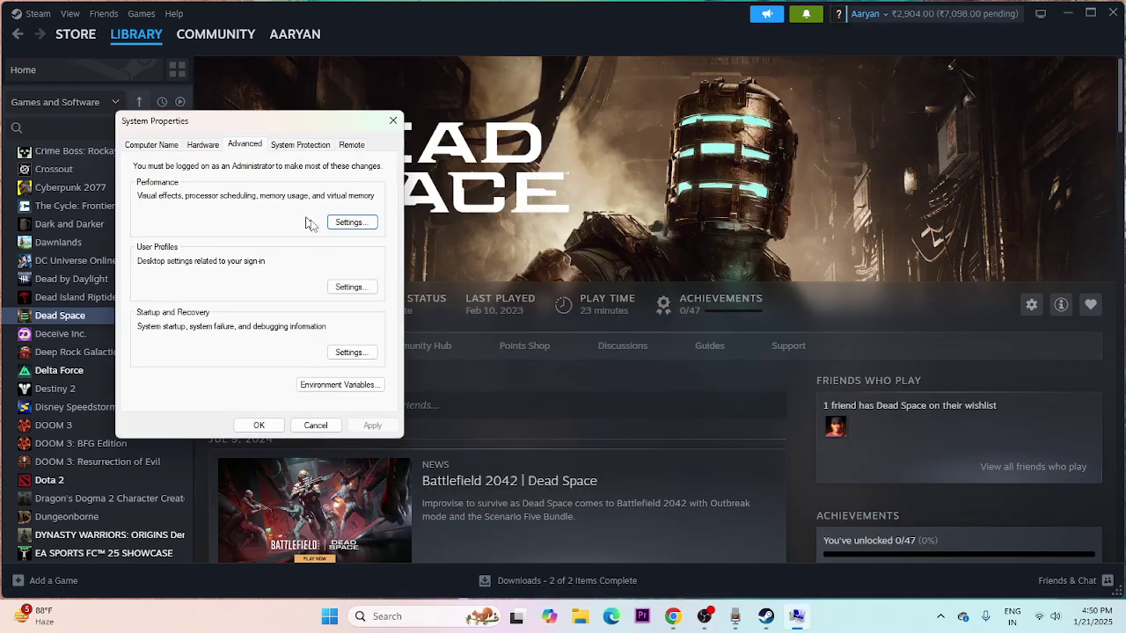
{"action": "left_click", "coordinate": [369, 227]}
{"action": "left_click", "coordinate": [211, 199]}
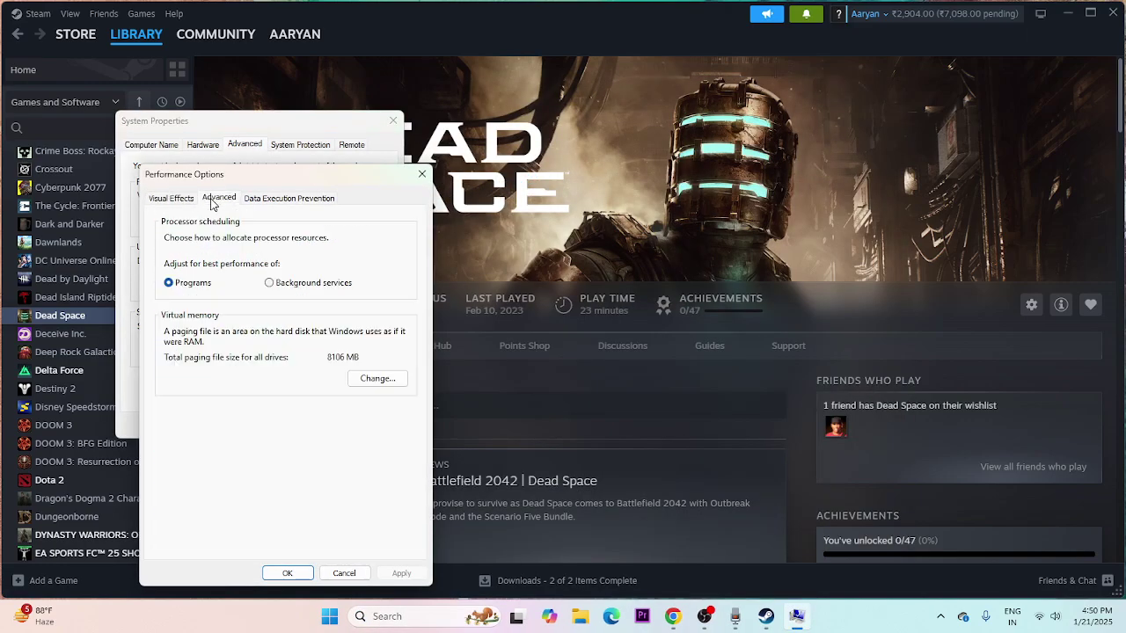
{"action": "left_click", "coordinate": [378, 378]}
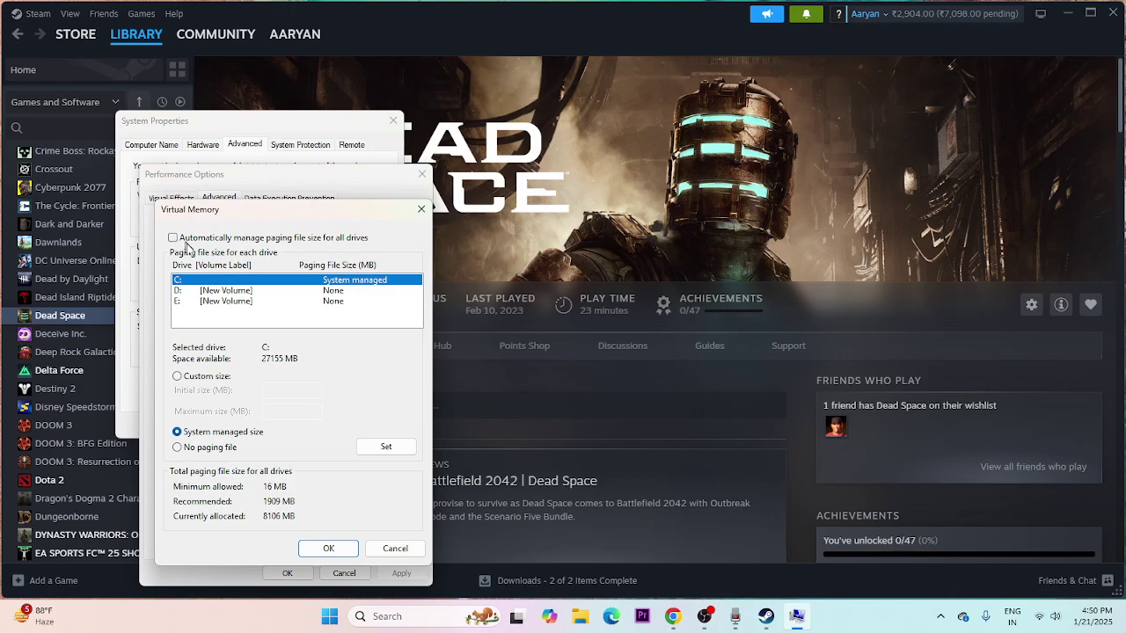
{"action": "left_click", "coordinate": [183, 291]}
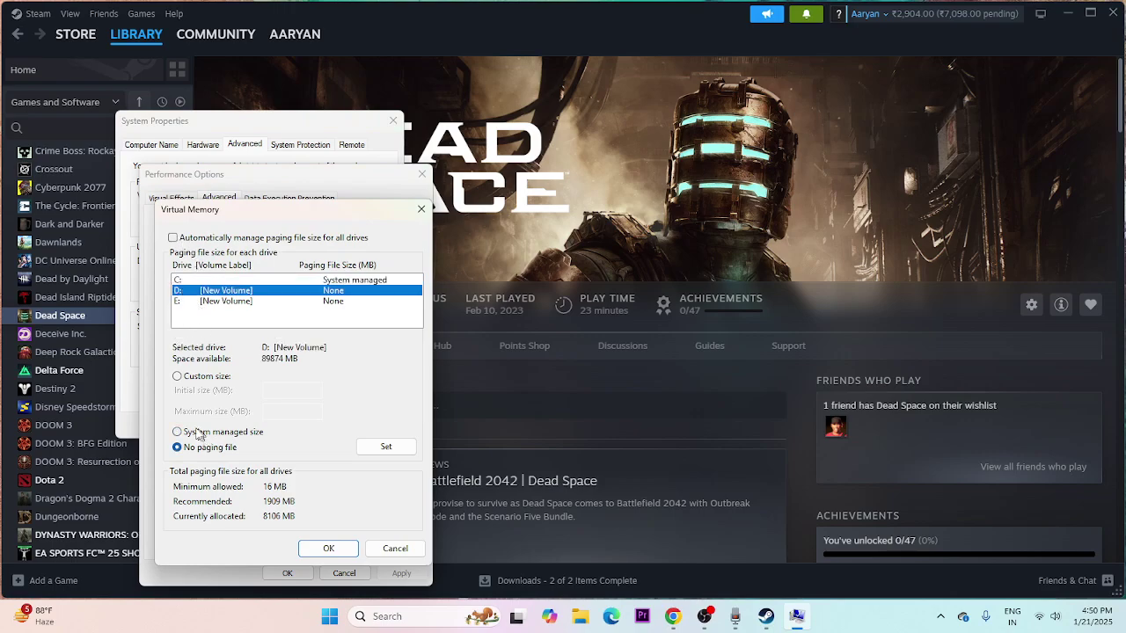
{"action": "left_click", "coordinate": [177, 377]}
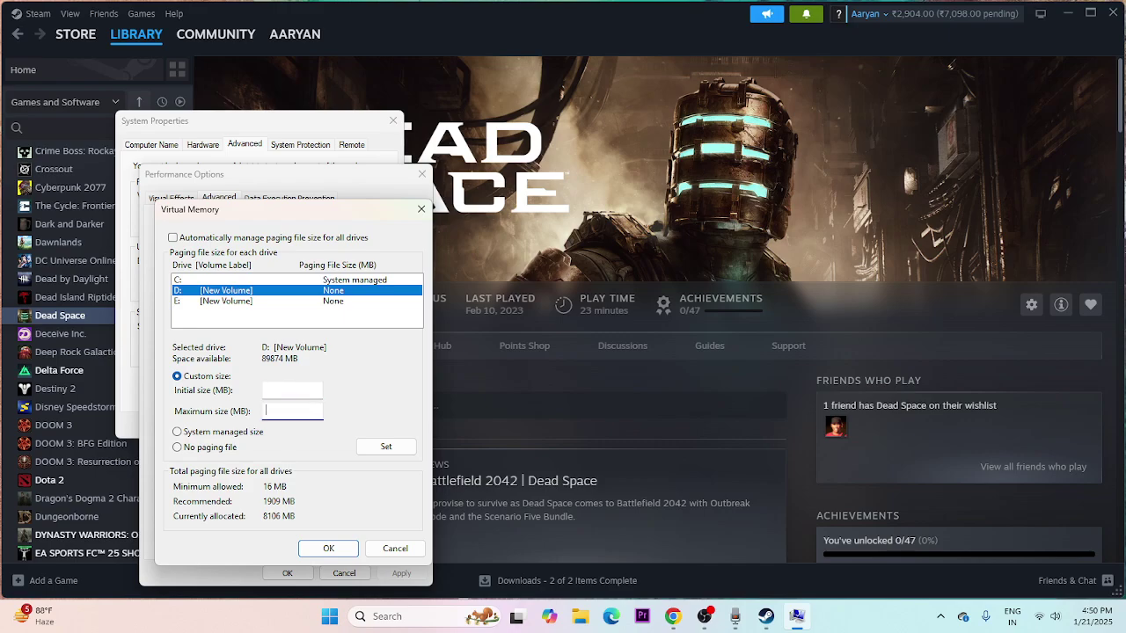
{"action": "left_click", "coordinate": [392, 616]}
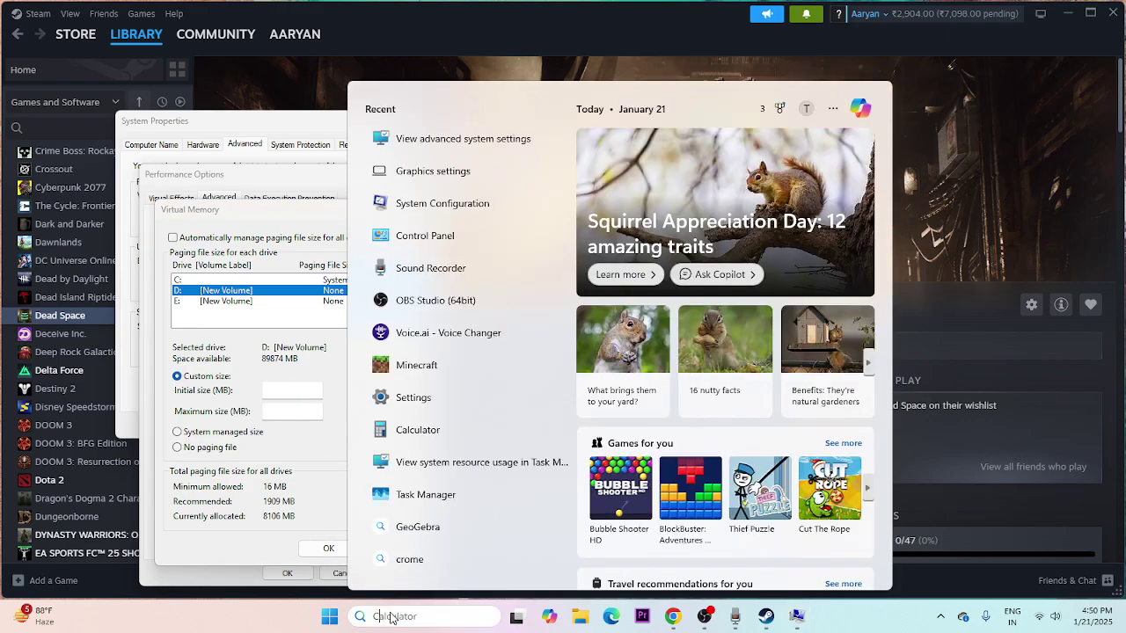
Step: Launch Calculator and compute 16 × 1024 × 1.5 = 24,576
{"action": "type", "text": "CALCU"}
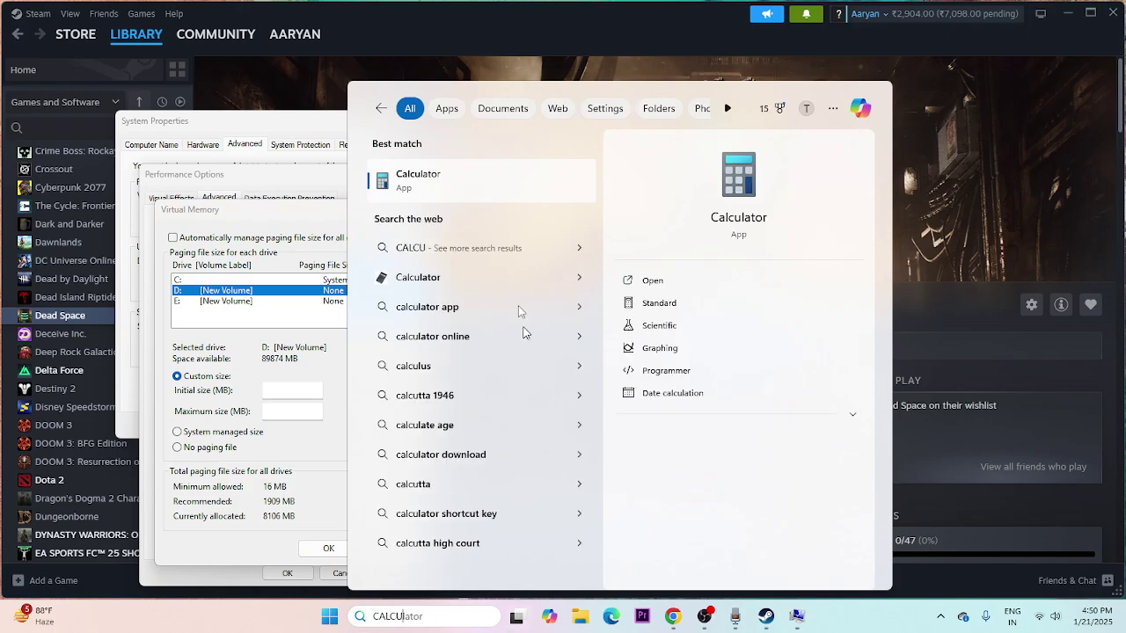
{"action": "left_click", "coordinate": [456, 188]}
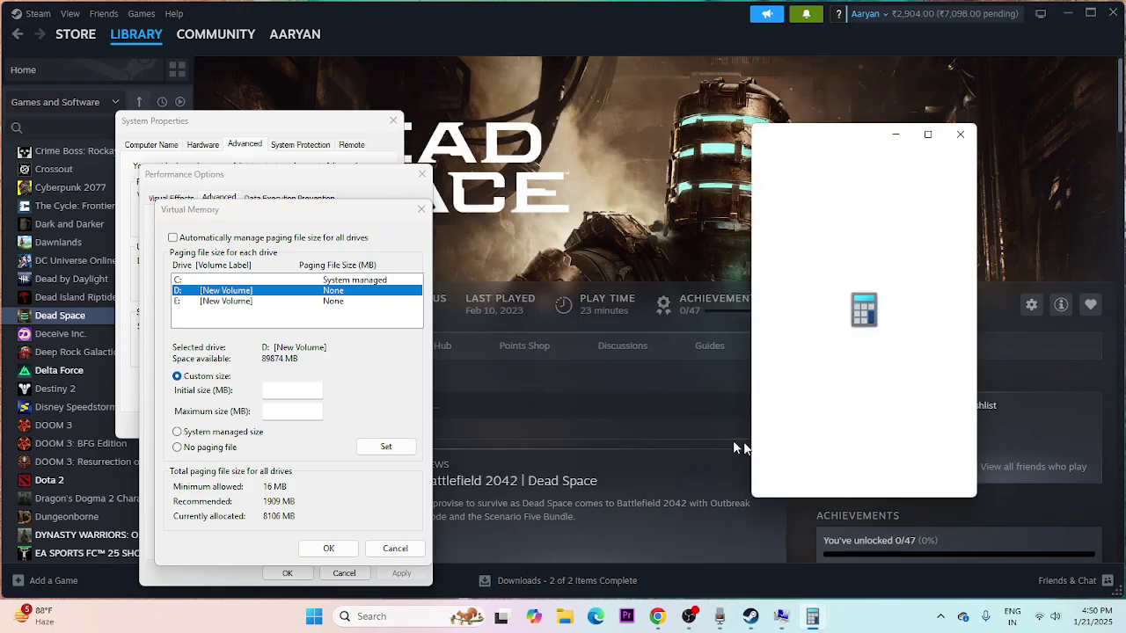
{"action": "left_click", "coordinate": [781, 440]}
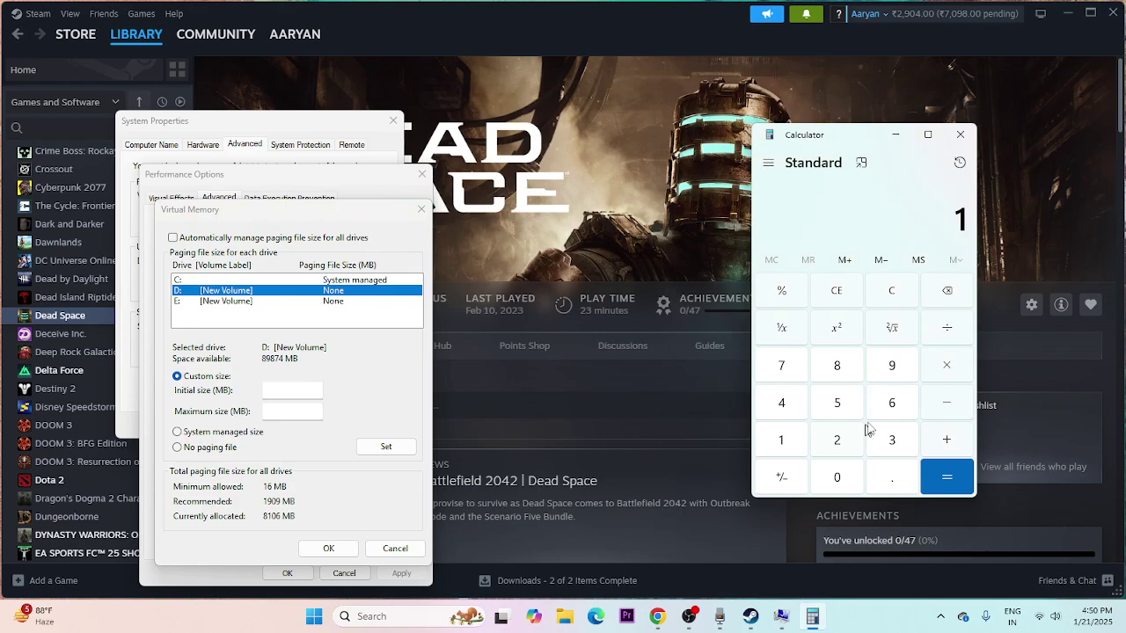
{"action": "left_click", "coordinate": [891, 403]}
{"action": "left_click", "coordinate": [941, 378]}
{"action": "left_click", "coordinate": [781, 440]}
{"action": "left_click", "coordinate": [836, 477]}
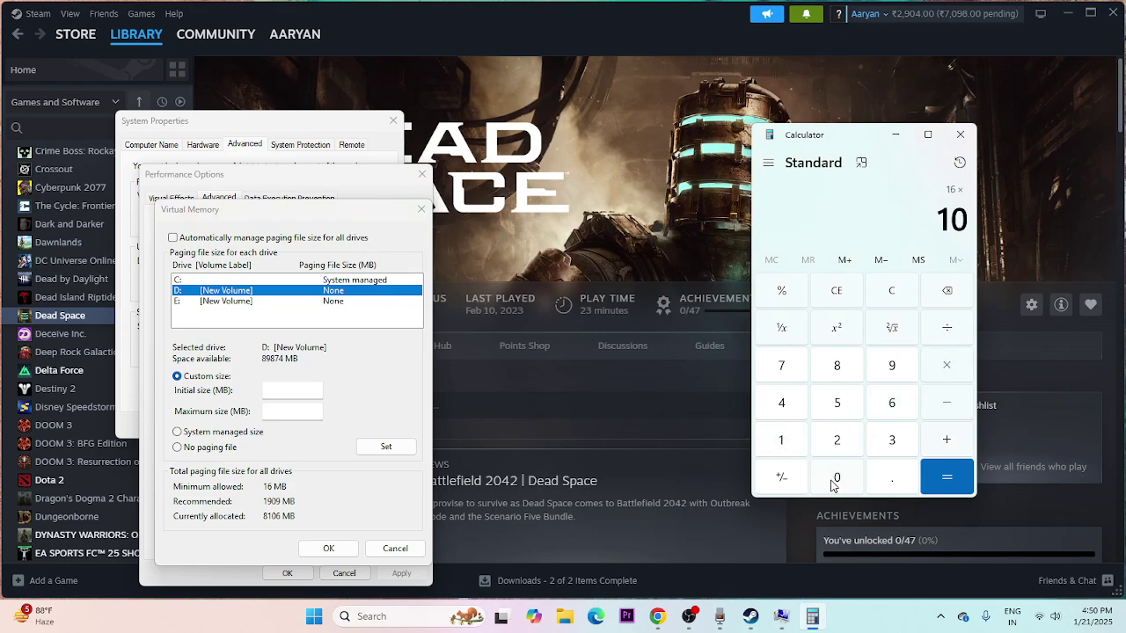
{"action": "left_click", "coordinate": [837, 440]}
{"action": "left_click", "coordinate": [781, 403]}
{"action": "left_click", "coordinate": [943, 472]}
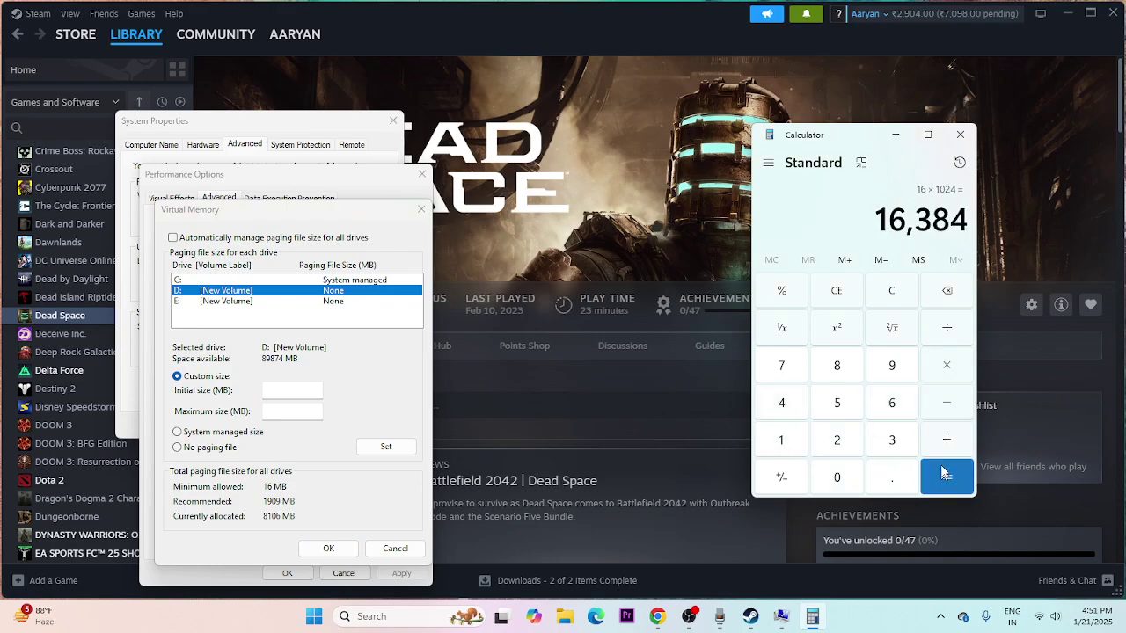
{"action": "left_click", "coordinate": [949, 371]}
{"action": "left_click", "coordinate": [797, 438]}
{"action": "left_click", "coordinate": [880, 482]}
{"action": "left_click", "coordinate": [837, 410]}
{"action": "left_click", "coordinate": [946, 475]}
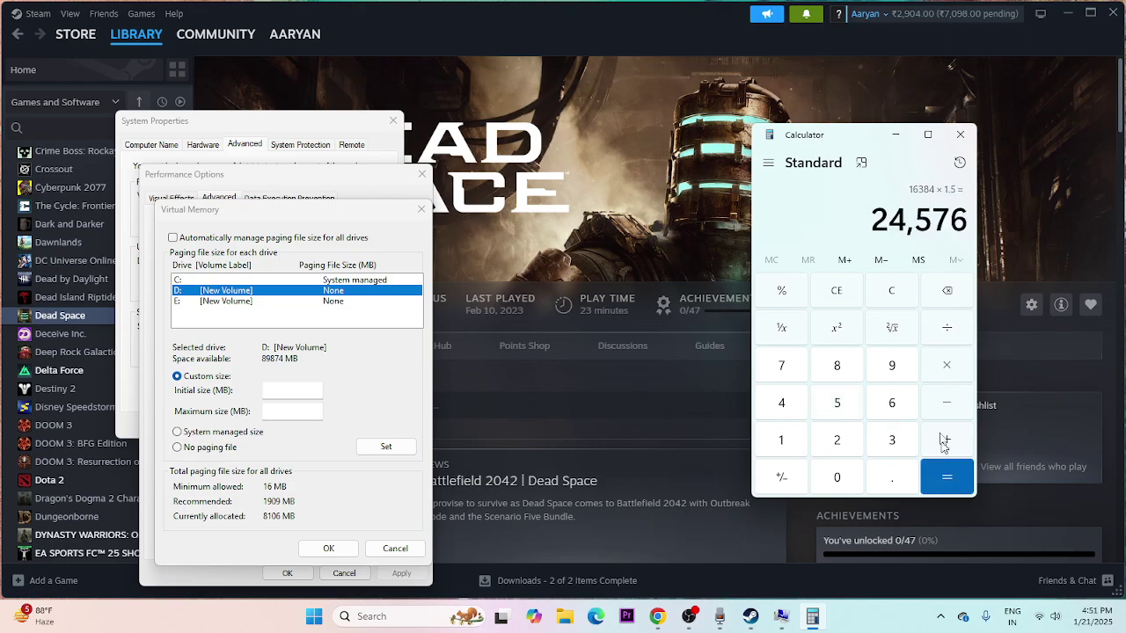
Step: Copy 24,576 from Calculator into drive D:'s Initial size field
{"action": "left_click_drag", "start_coordinate": [886, 218], "coordinate": [976, 225]}
{"action": "right_click", "coordinate": [983, 239]}
{"action": "left_click", "coordinate": [990, 240]}
{"action": "right_click", "coordinate": [281, 389]}
{"action": "left_click", "coordinate": [307, 440]}
Step: Clear Calculator and compute 16 × 1024 × 3 = 49,152
{"action": "left_click", "coordinate": [819, 301]}
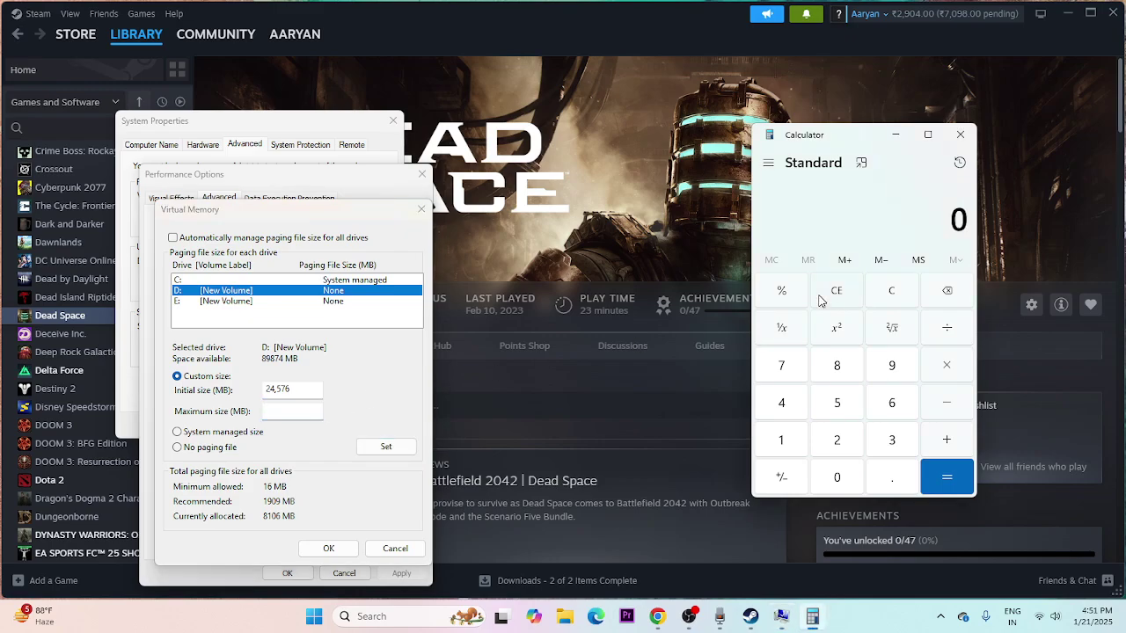
{"action": "left_click", "coordinate": [778, 451]}
{"action": "left_click", "coordinate": [913, 400]}
{"action": "left_click", "coordinate": [950, 367]}
{"action": "left_click", "coordinate": [796, 445]}
{"action": "left_click", "coordinate": [837, 477]}
{"action": "left_click", "coordinate": [836, 440]}
{"action": "left_click", "coordinate": [781, 402]}
{"action": "left_click", "coordinate": [946, 365]}
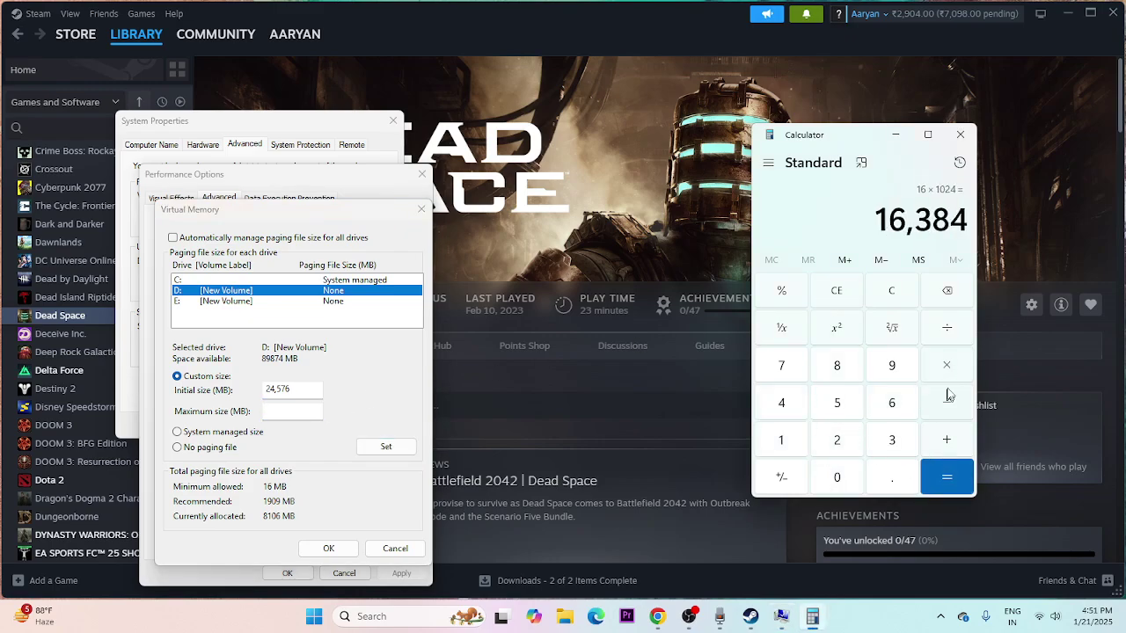
{"action": "left_click", "coordinate": [892, 439]}
{"action": "left_click", "coordinate": [947, 477]}
Step: Copy 49,152 into the Maximum size field as D:'s maximum paging size
{"action": "left_click_drag", "start_coordinate": [876, 220], "coordinate": [947, 230]}
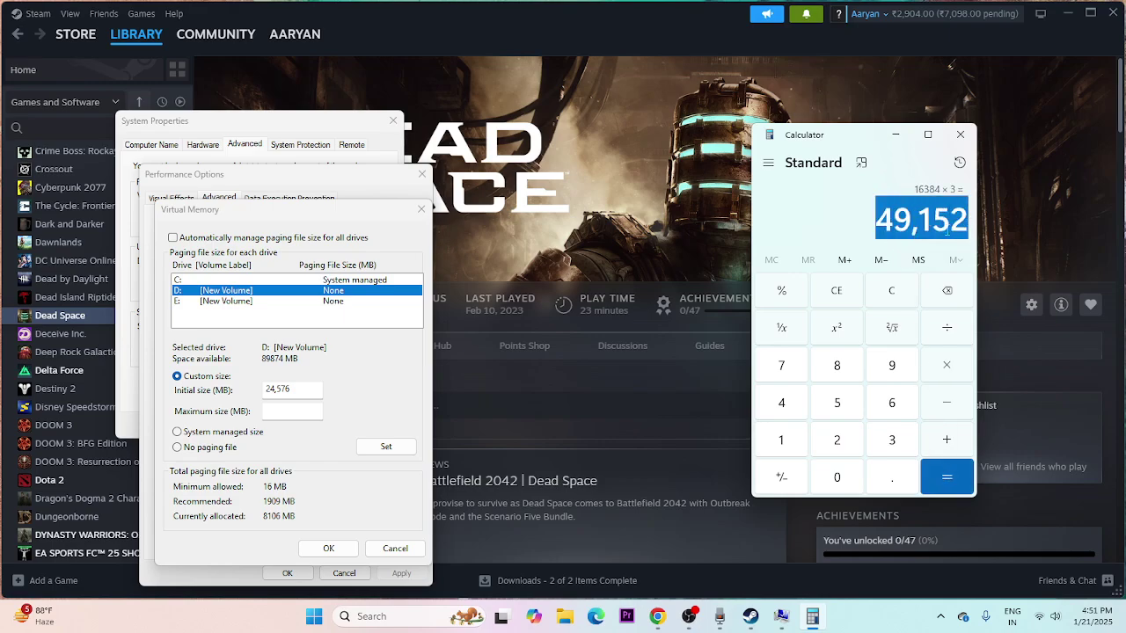
{"action": "key", "text": "ctrl+c"}
{"action": "right_click", "coordinate": [343, 413]}
{"action": "left_click", "coordinate": [343, 280]}
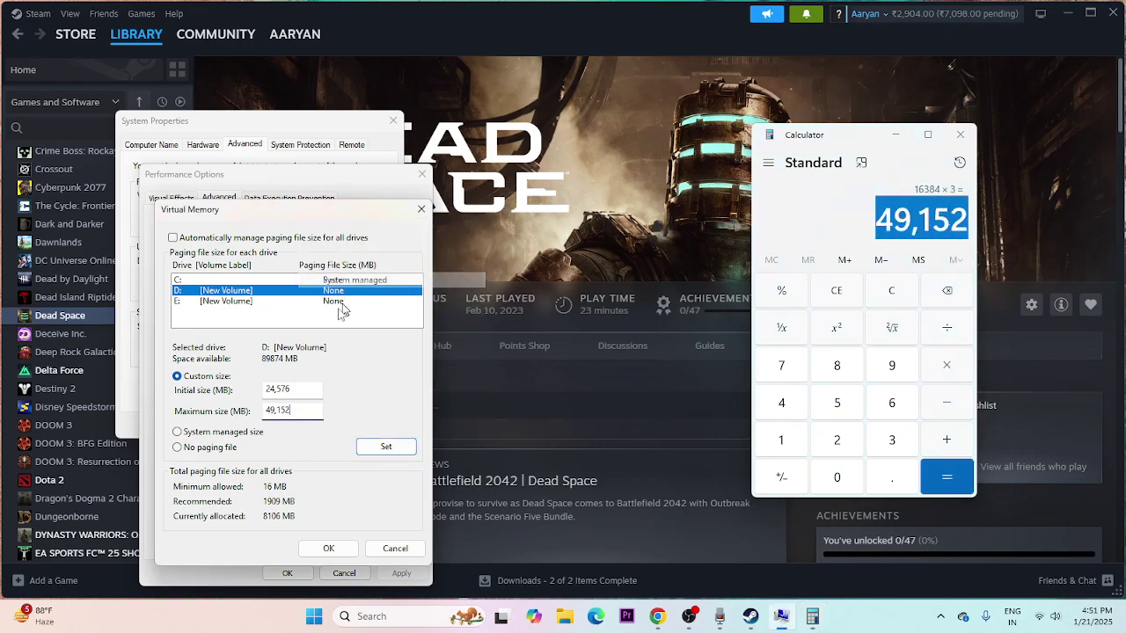
Step: Accept the virtual memory sizes, close the Performance Options and System Properties windows, and close Calculator
{"action": "left_click", "coordinate": [328, 550]}
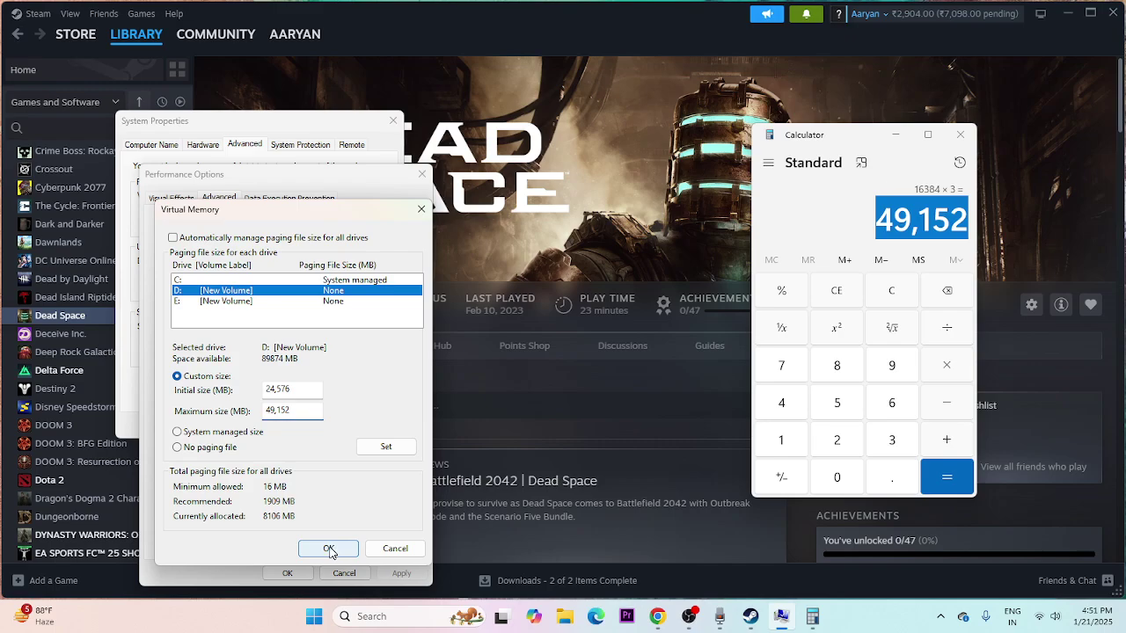
{"action": "left_click", "coordinate": [317, 551]}
{"action": "left_click", "coordinate": [286, 573]}
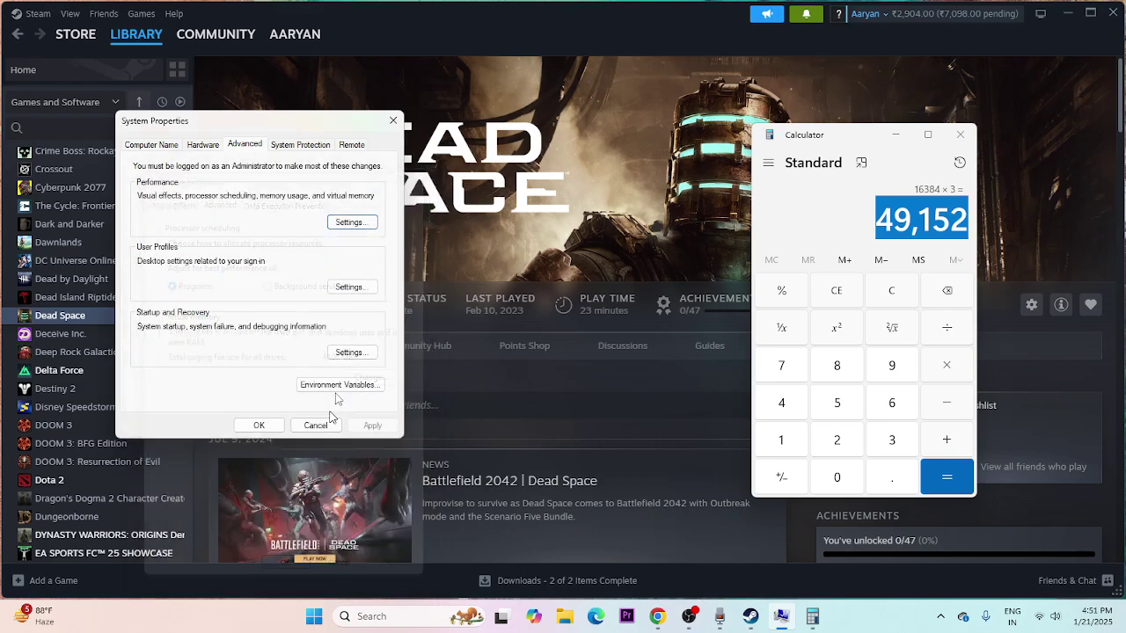
{"action": "left_click", "coordinate": [393, 121]}
{"action": "left_click", "coordinate": [960, 135]}
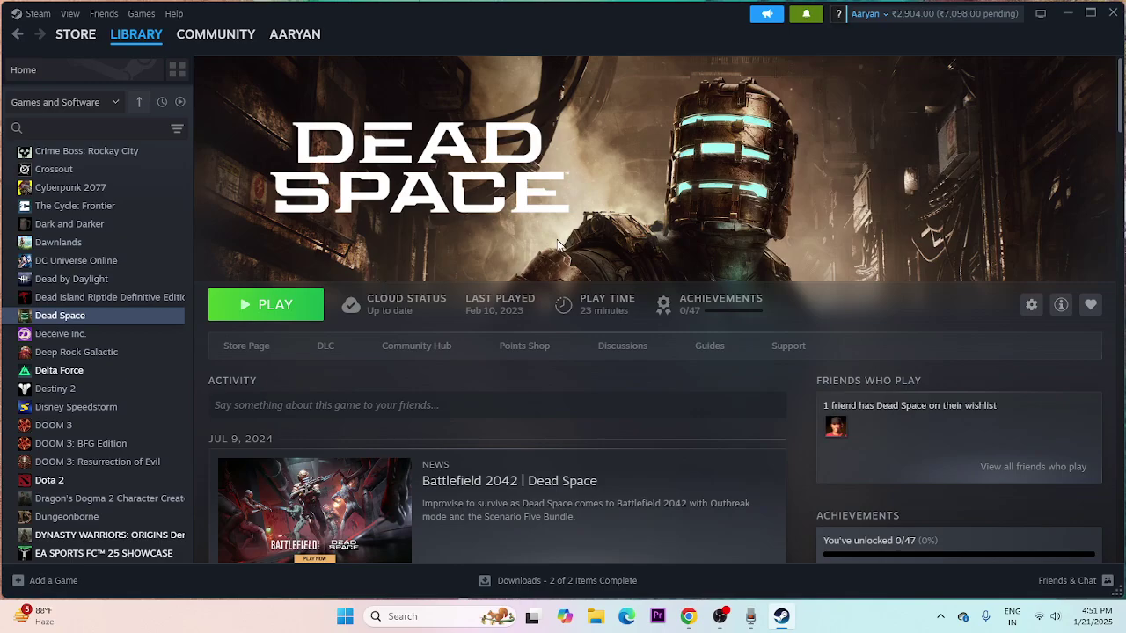
Step: On NVIDIA's driver page, choose GeForce as the product type and GeForce 16 Series as the series
{"action": "left_click", "coordinate": [688, 616]}
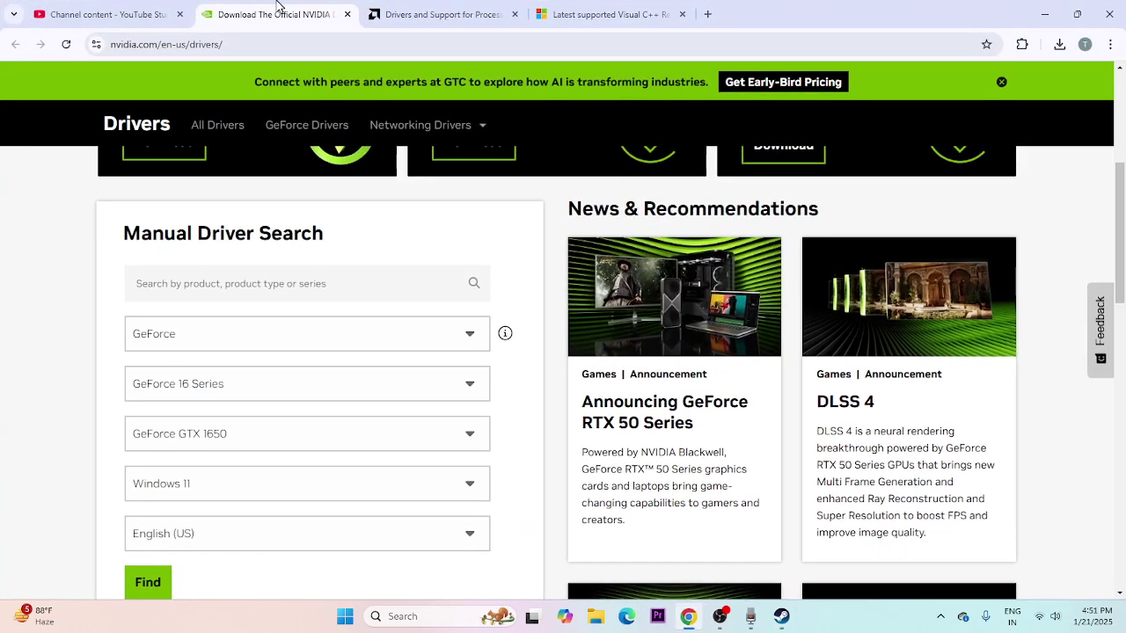
{"action": "scroll", "coordinate": [368, 354], "scroll_direction": "up", "scroll_amount": 5}
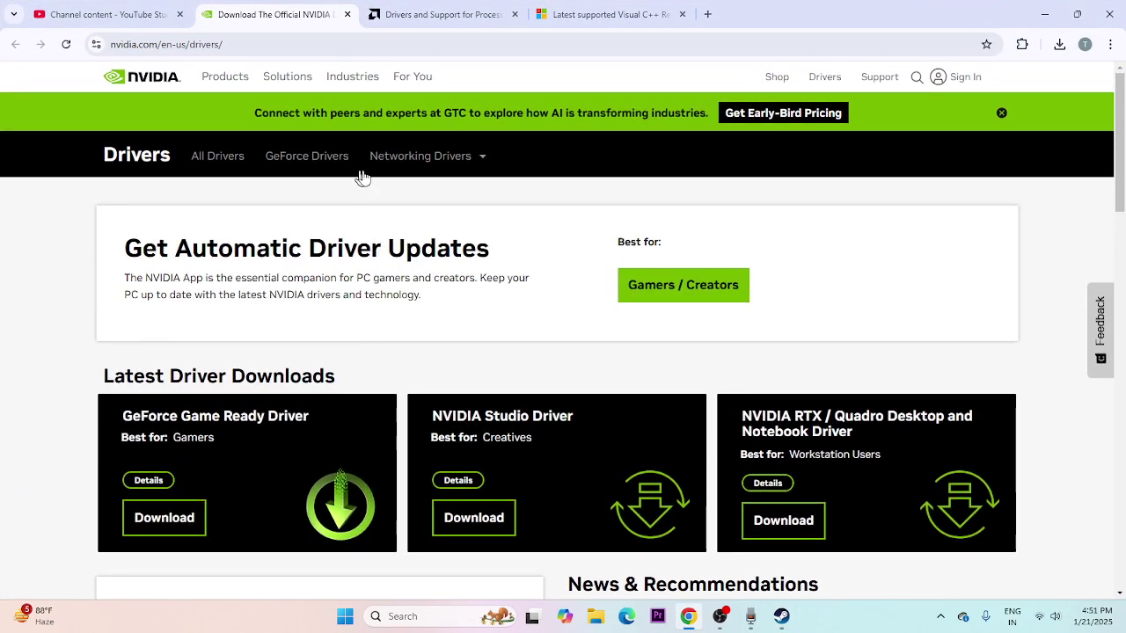
{"action": "left_click", "coordinate": [422, 14]}
{"action": "left_click", "coordinate": [318, 7]}
{"action": "scroll", "coordinate": [322, 247], "scroll_direction": "down", "scroll_amount": 6}
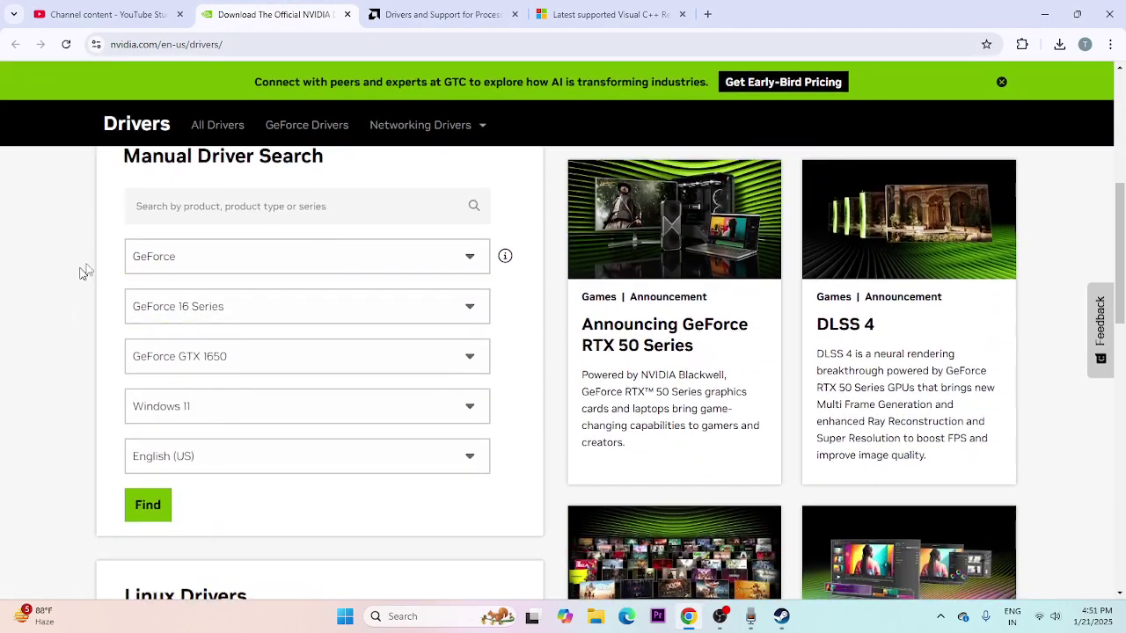
{"action": "left_click", "coordinate": [194, 260]}
{"action": "left_click", "coordinate": [180, 297]}
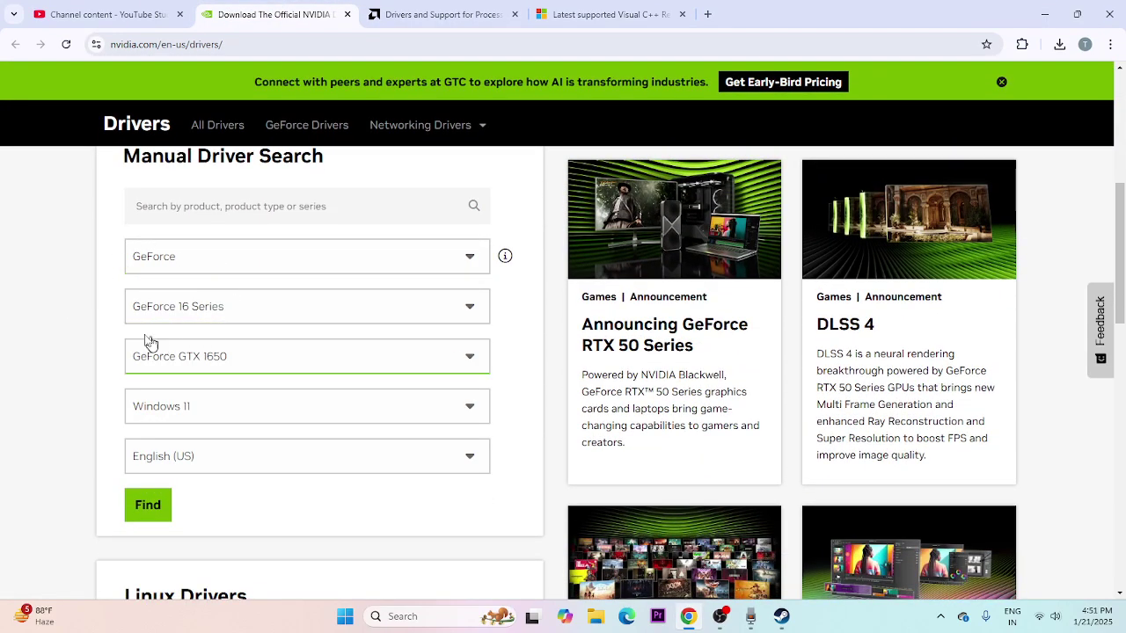
{"action": "left_click", "coordinate": [258, 311]}
{"action": "left_click", "coordinate": [258, 311]}
Step: Search drivers for the GeForce GTX 1650 on Windows 11, finding Game Ready 566.36, then go to the AMD tab
{"action": "scroll", "coordinate": [259, 331], "scroll_direction": "down", "scroll_amount": 1}
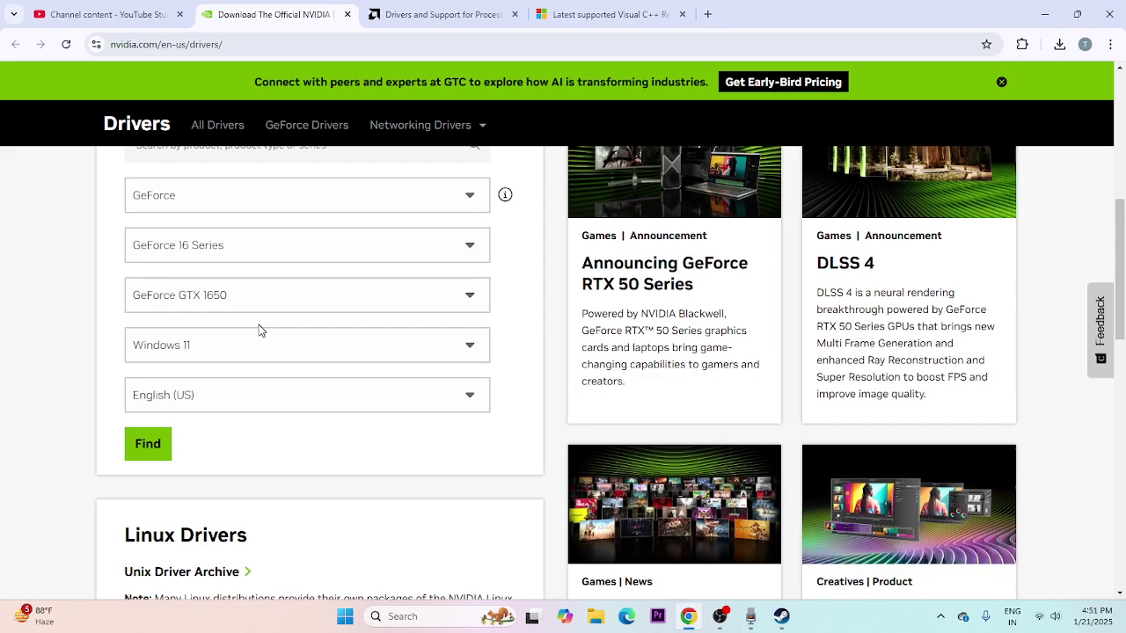
{"action": "left_click", "coordinate": [154, 435]}
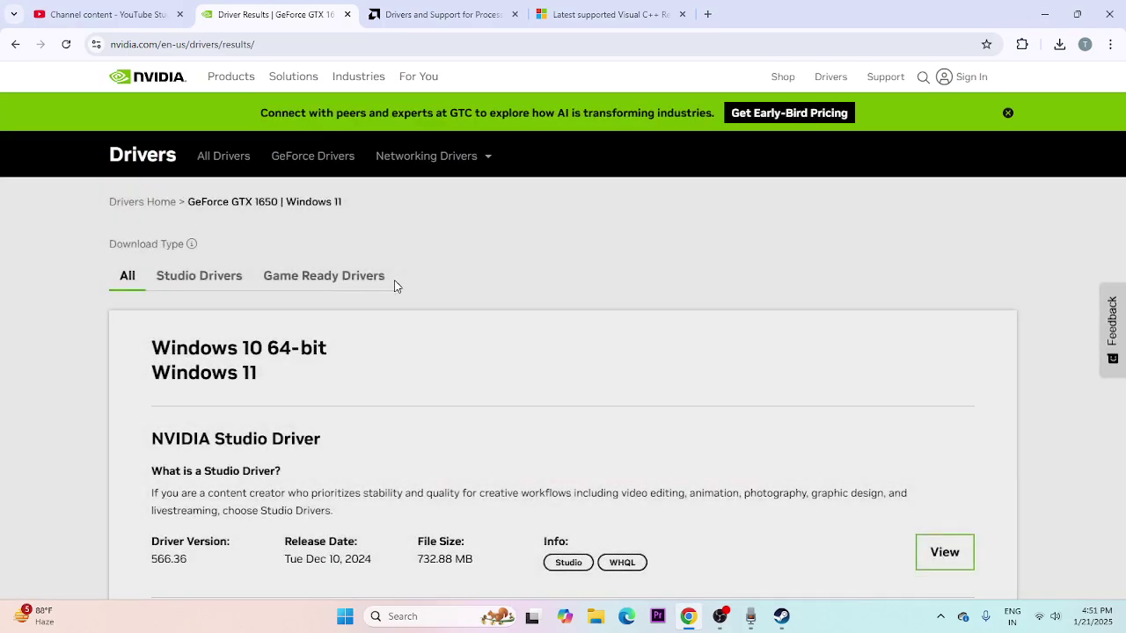
{"action": "scroll", "coordinate": [494, 324], "scroll_direction": "down", "scroll_amount": 1}
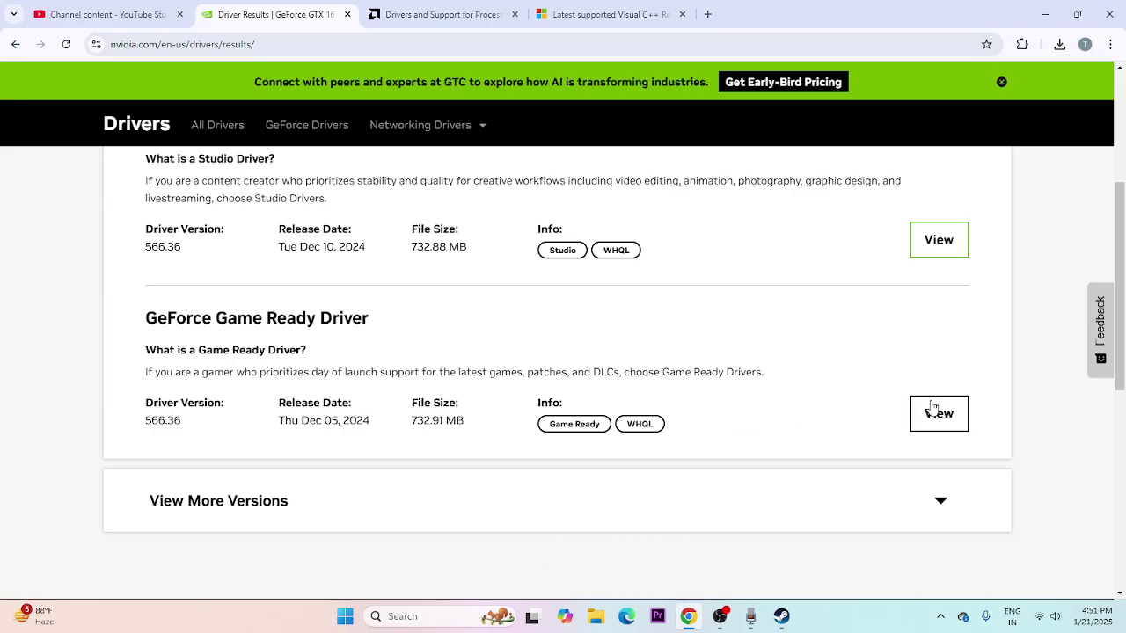
{"action": "left_click", "coordinate": [394, 7]}
Step: Browse AMD products to Graphics > Radeon RX > Radeon RX 5000 Series > AMD Radeon RX 5700 and submit
{"action": "scroll", "coordinate": [377, 277], "scroll_direction": "down", "scroll_amount": 5}
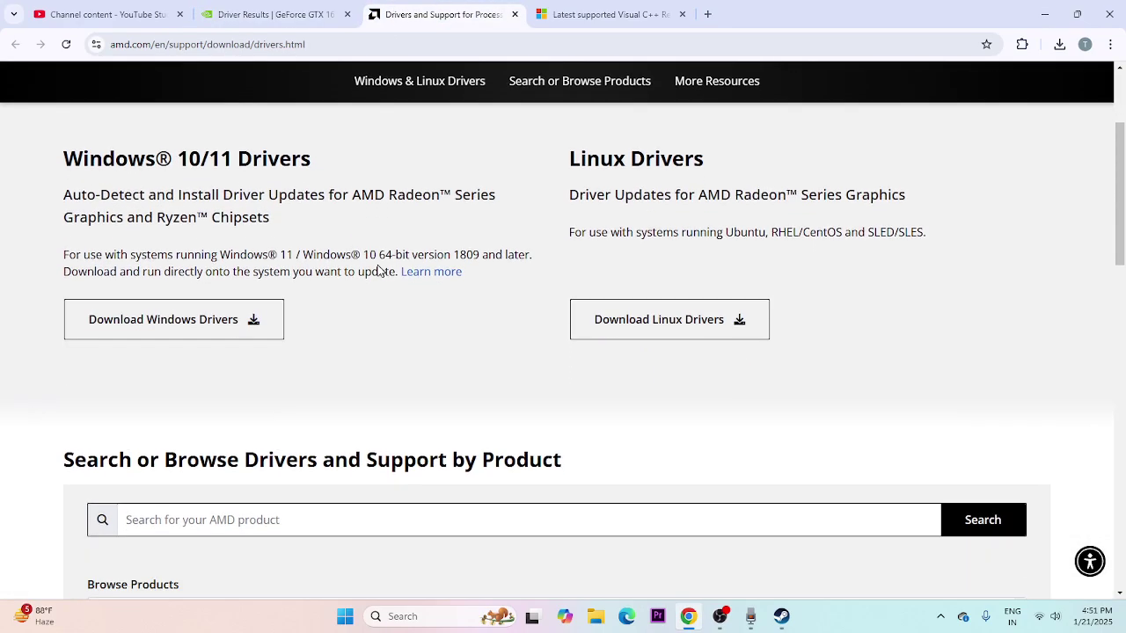
{"action": "left_click", "coordinate": [122, 322]}
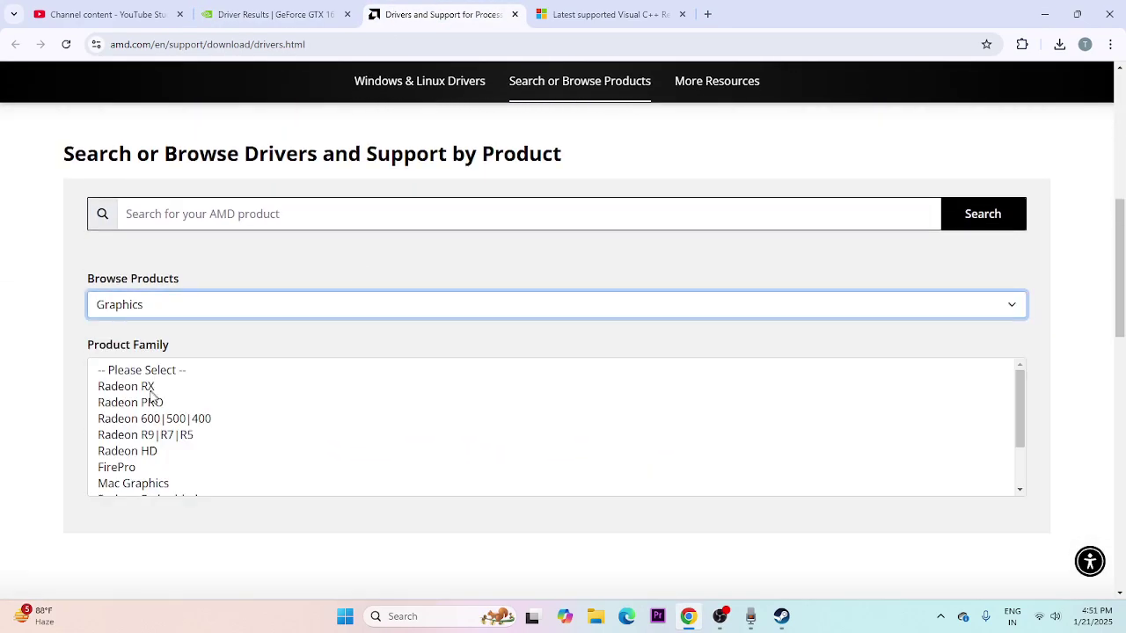
{"action": "left_click", "coordinate": [150, 390]}
{"action": "left_click", "coordinate": [162, 484]}
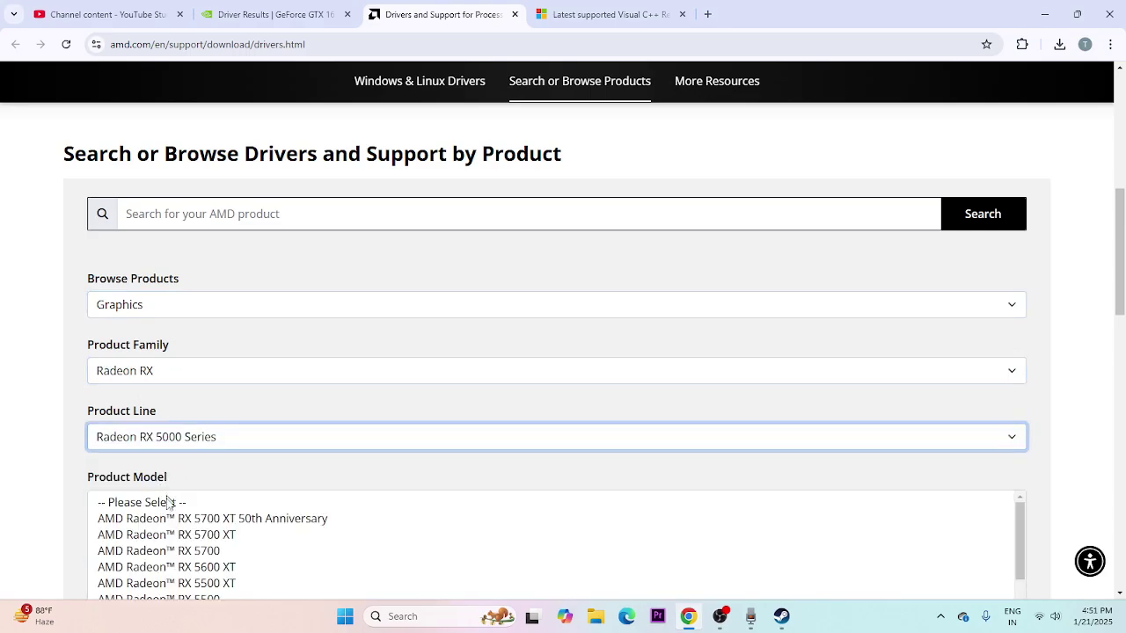
{"action": "left_click", "coordinate": [204, 549]}
{"action": "scroll", "coordinate": [211, 543], "scroll_direction": "down", "scroll_amount": 2}
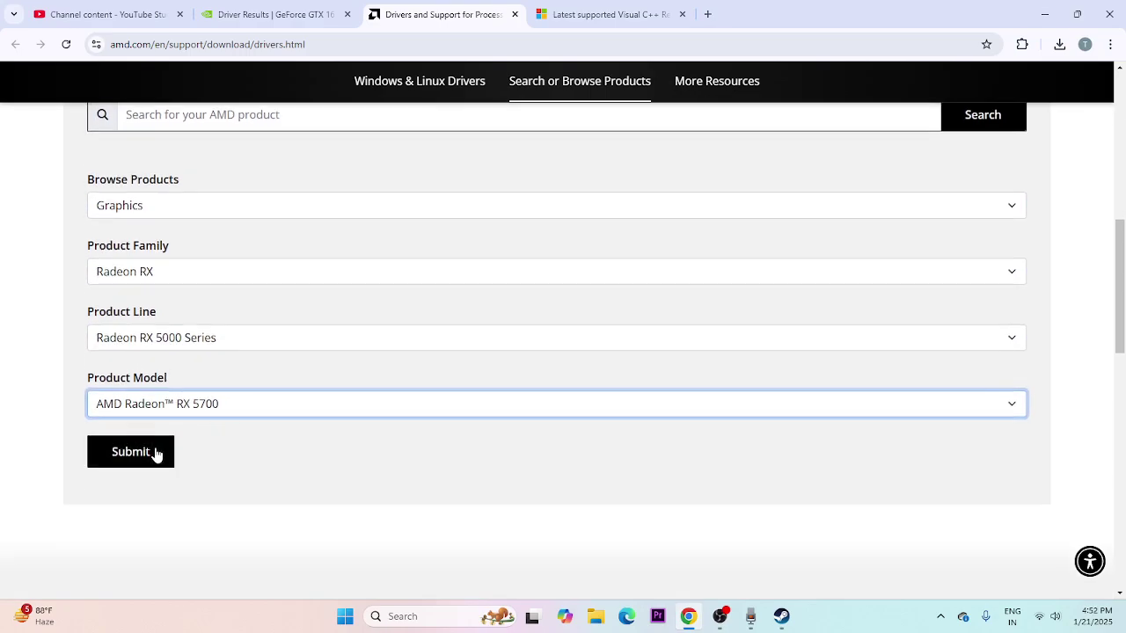
{"action": "left_click", "coordinate": [155, 455]}
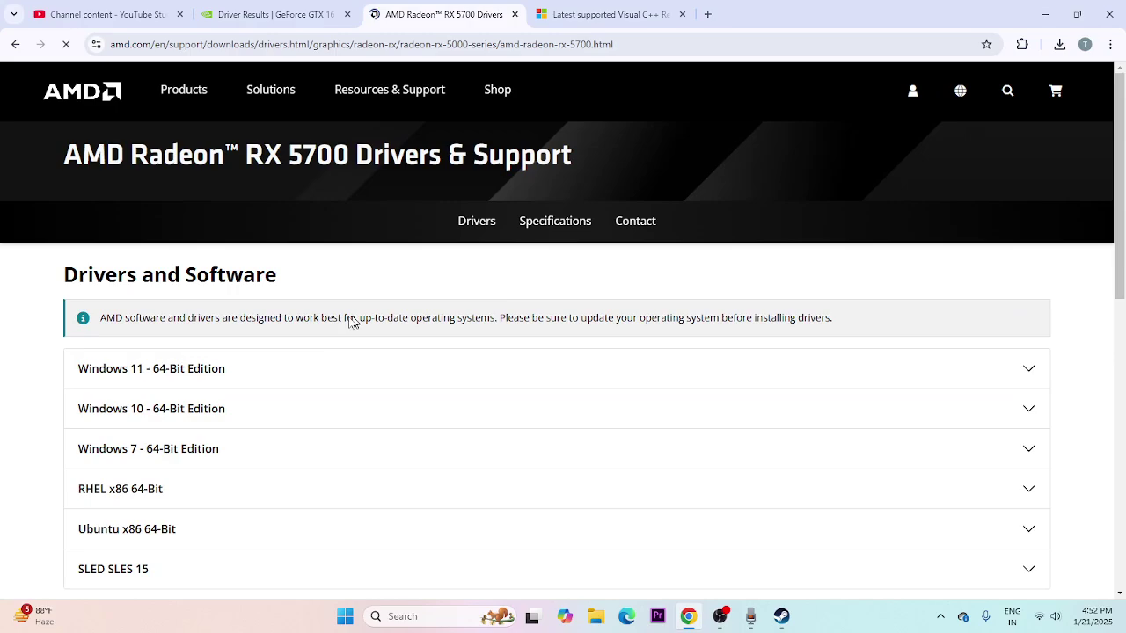
Step: Switch to the Microsoft Learn Visual C++ Redistributable downloads article and highlight its title
{"action": "scroll", "coordinate": [263, 308], "scroll_direction": "down", "scroll_amount": 1}
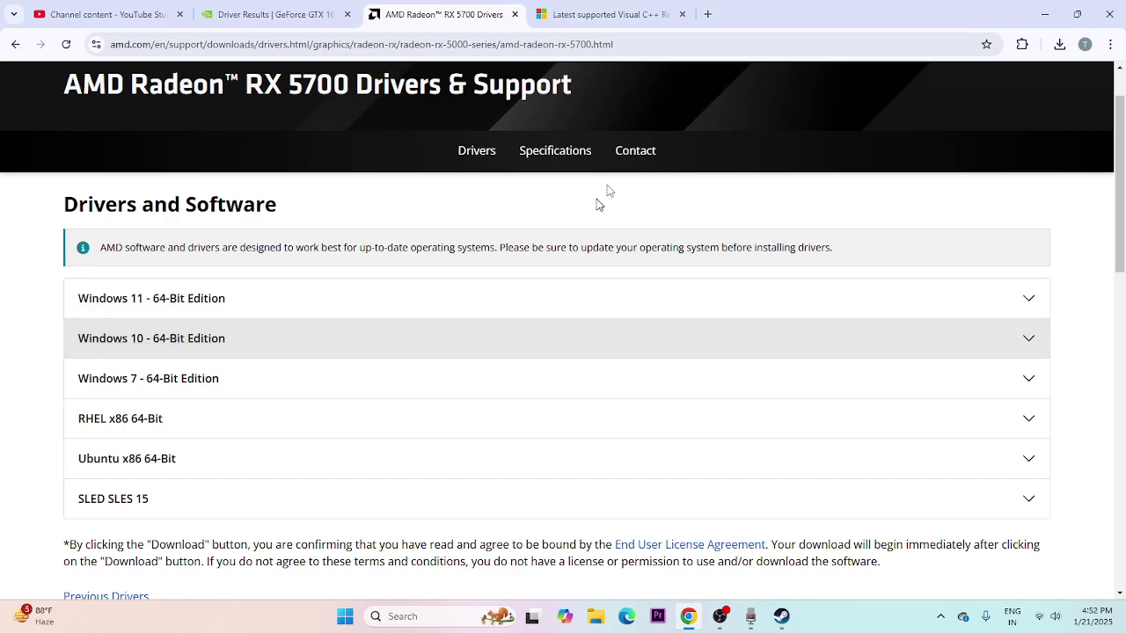
{"action": "left_click", "coordinate": [641, 8]}
{"action": "left_click_drag", "start_coordinate": [652, 243], "coordinate": [300, 204]}
Step: Locate the X64 and X86 download entries for Visual C++ Redistributable 14.42.34433.0, then minimize the browser
{"action": "left_click", "coordinate": [641, 236]}
{"action": "scroll", "coordinate": [321, 352], "scroll_direction": "down", "scroll_amount": 10}
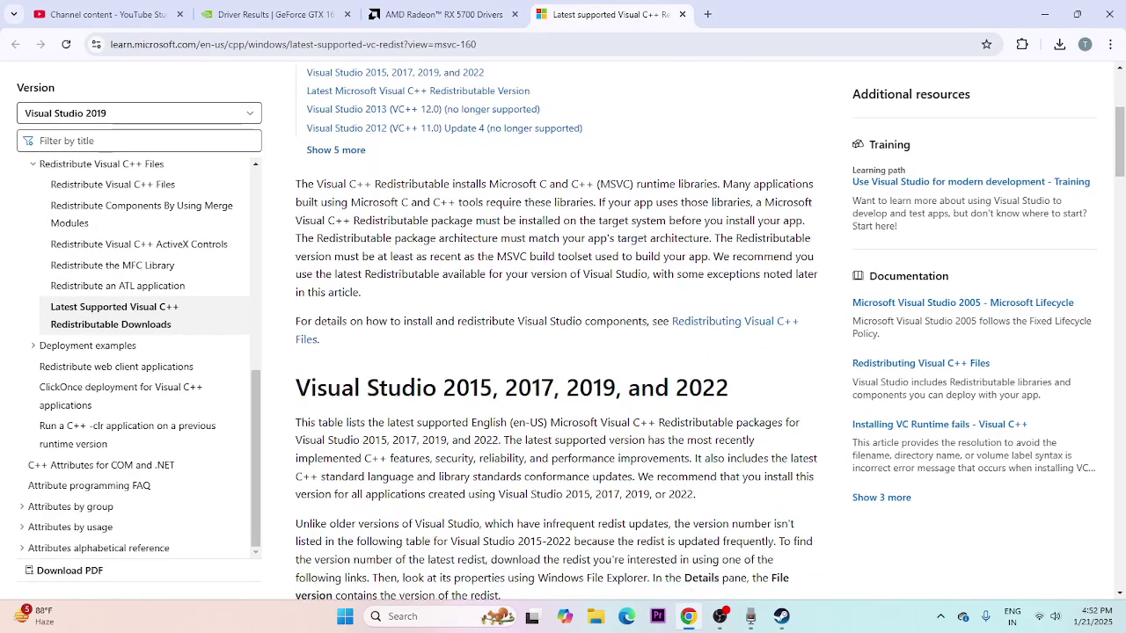
{"action": "left_click_drag", "start_coordinate": [308, 312], "coordinate": [333, 314]}
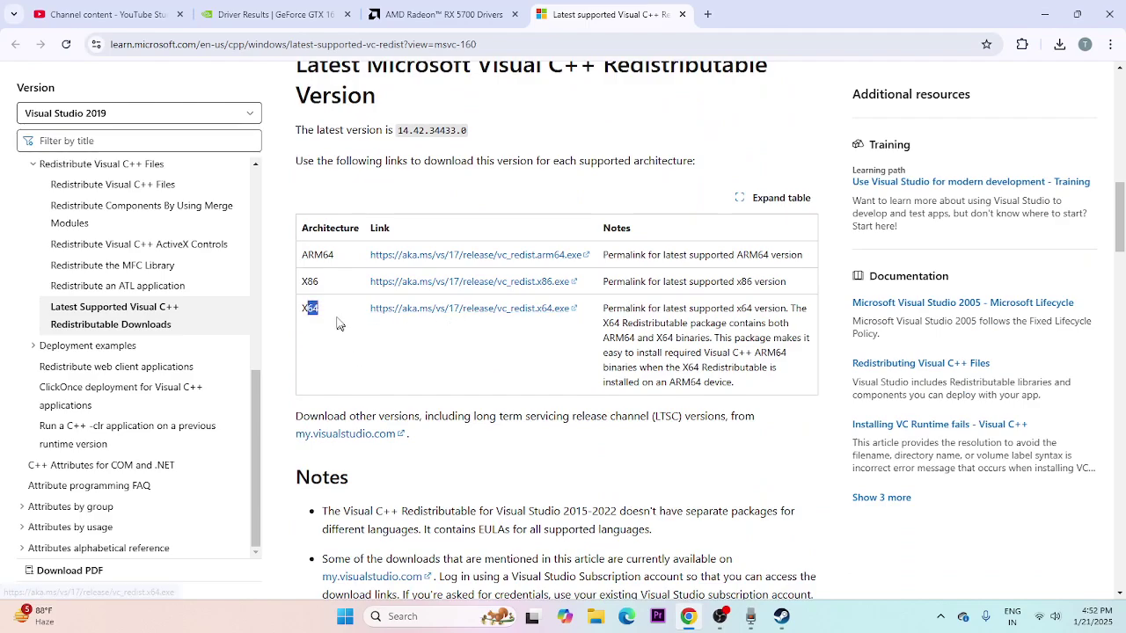
{"action": "left_click_drag", "start_coordinate": [306, 281], "coordinate": [331, 286]}
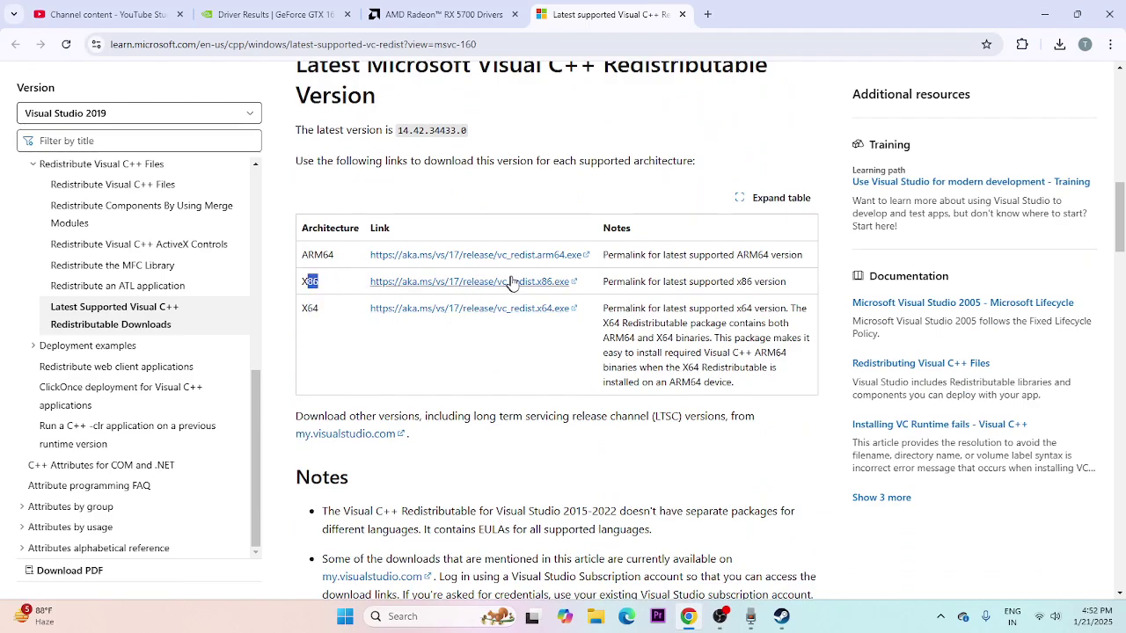
{"action": "left_click", "coordinate": [400, 373]}
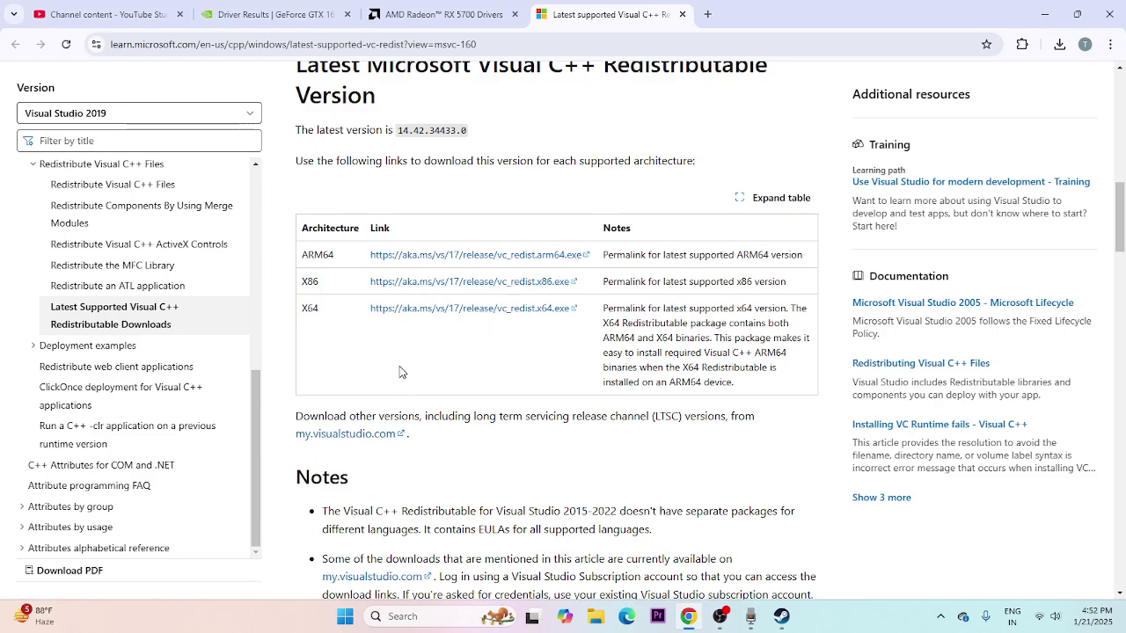
{"action": "left_click", "coordinate": [1044, 14]}
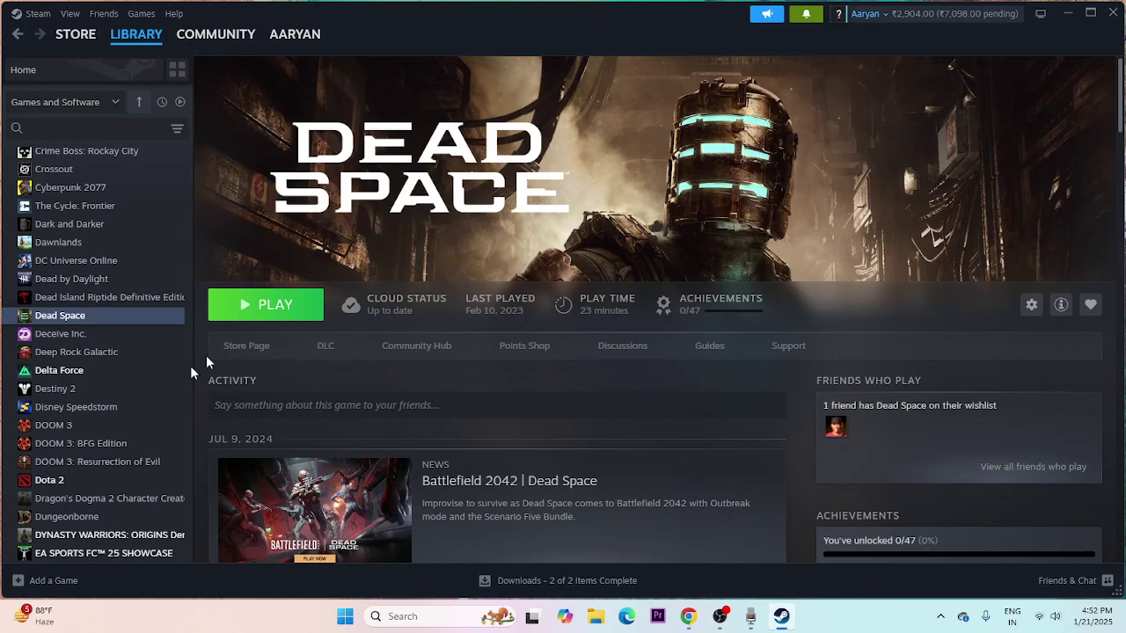
Step: Verify integrity of Dead Space's game files from its Properties > Installed Files section
{"action": "right_click", "coordinate": [76, 318]}
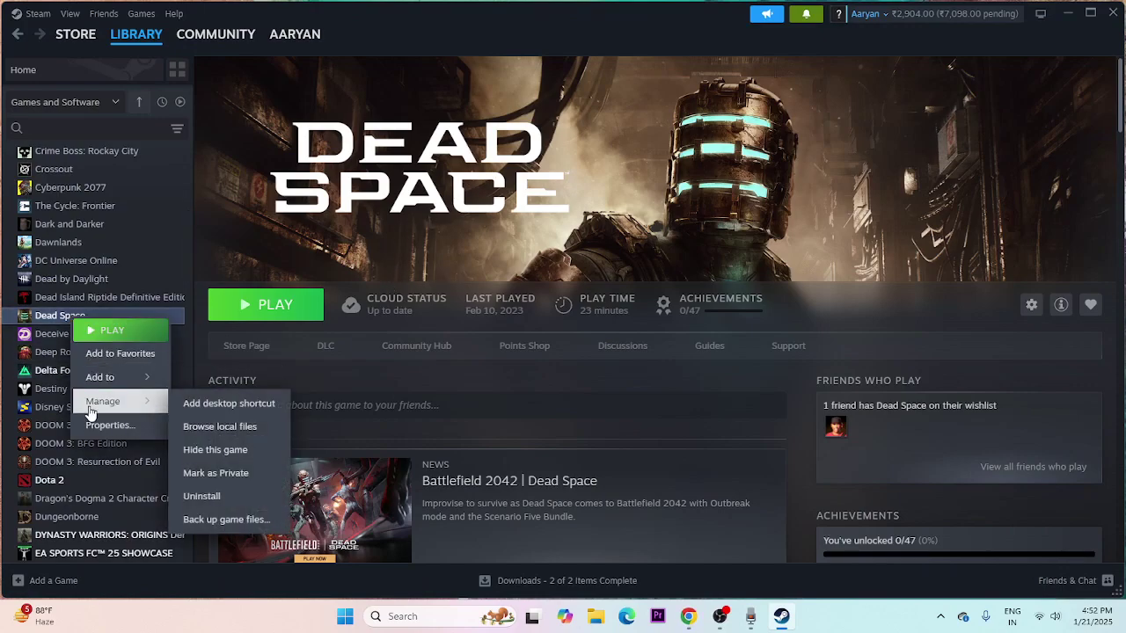
{"action": "left_click", "coordinate": [107, 425]}
{"action": "left_click", "coordinate": [352, 210]}
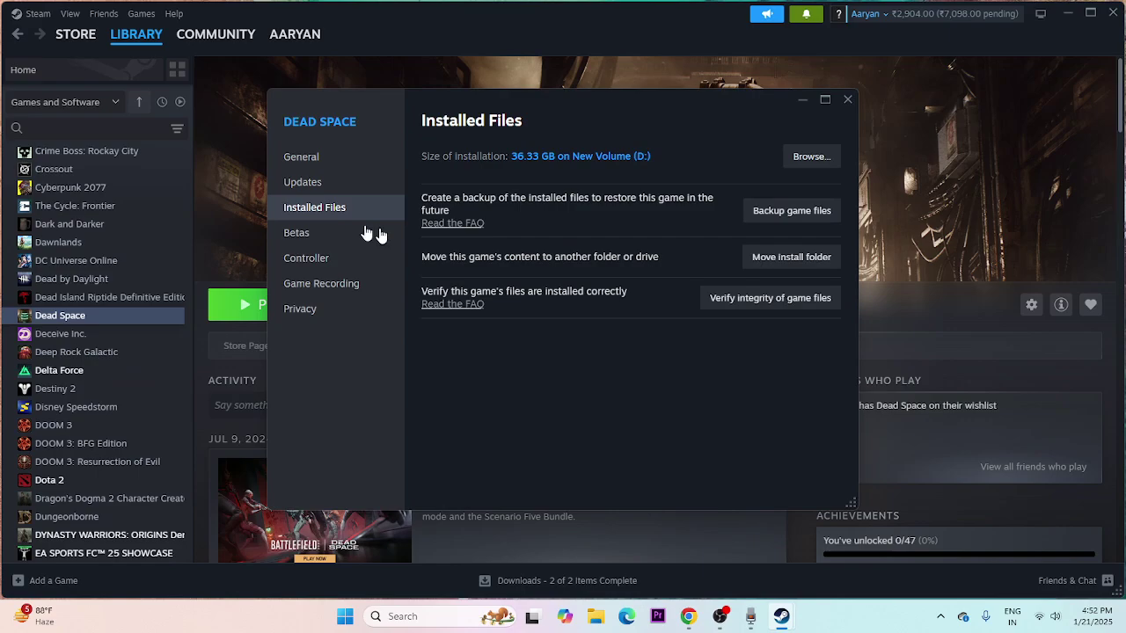
{"action": "left_click", "coordinate": [778, 298]}
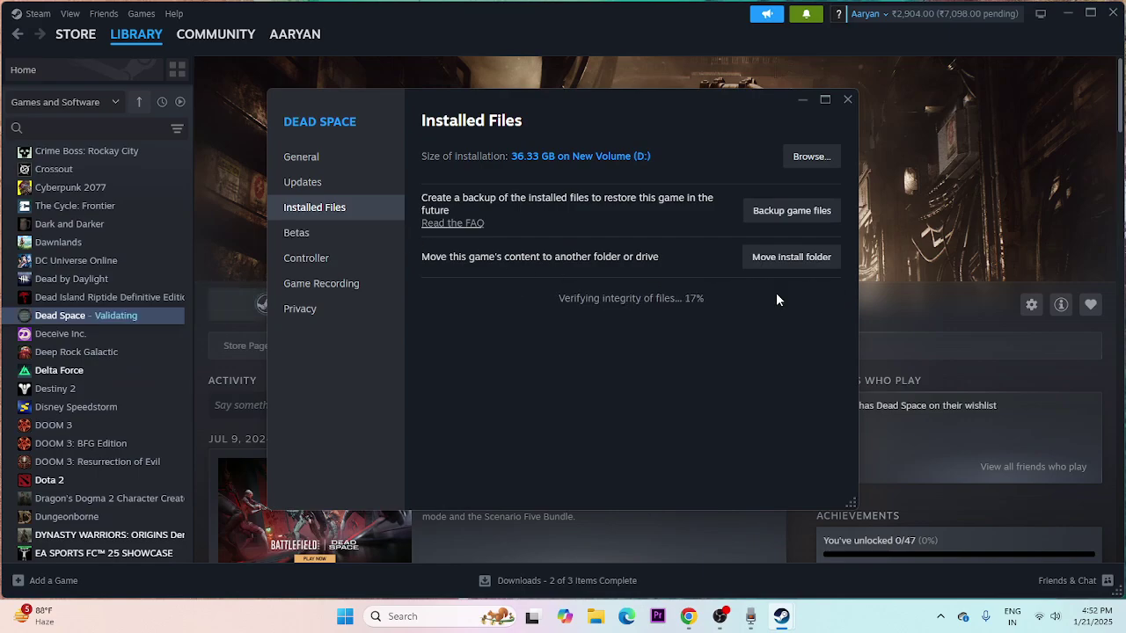